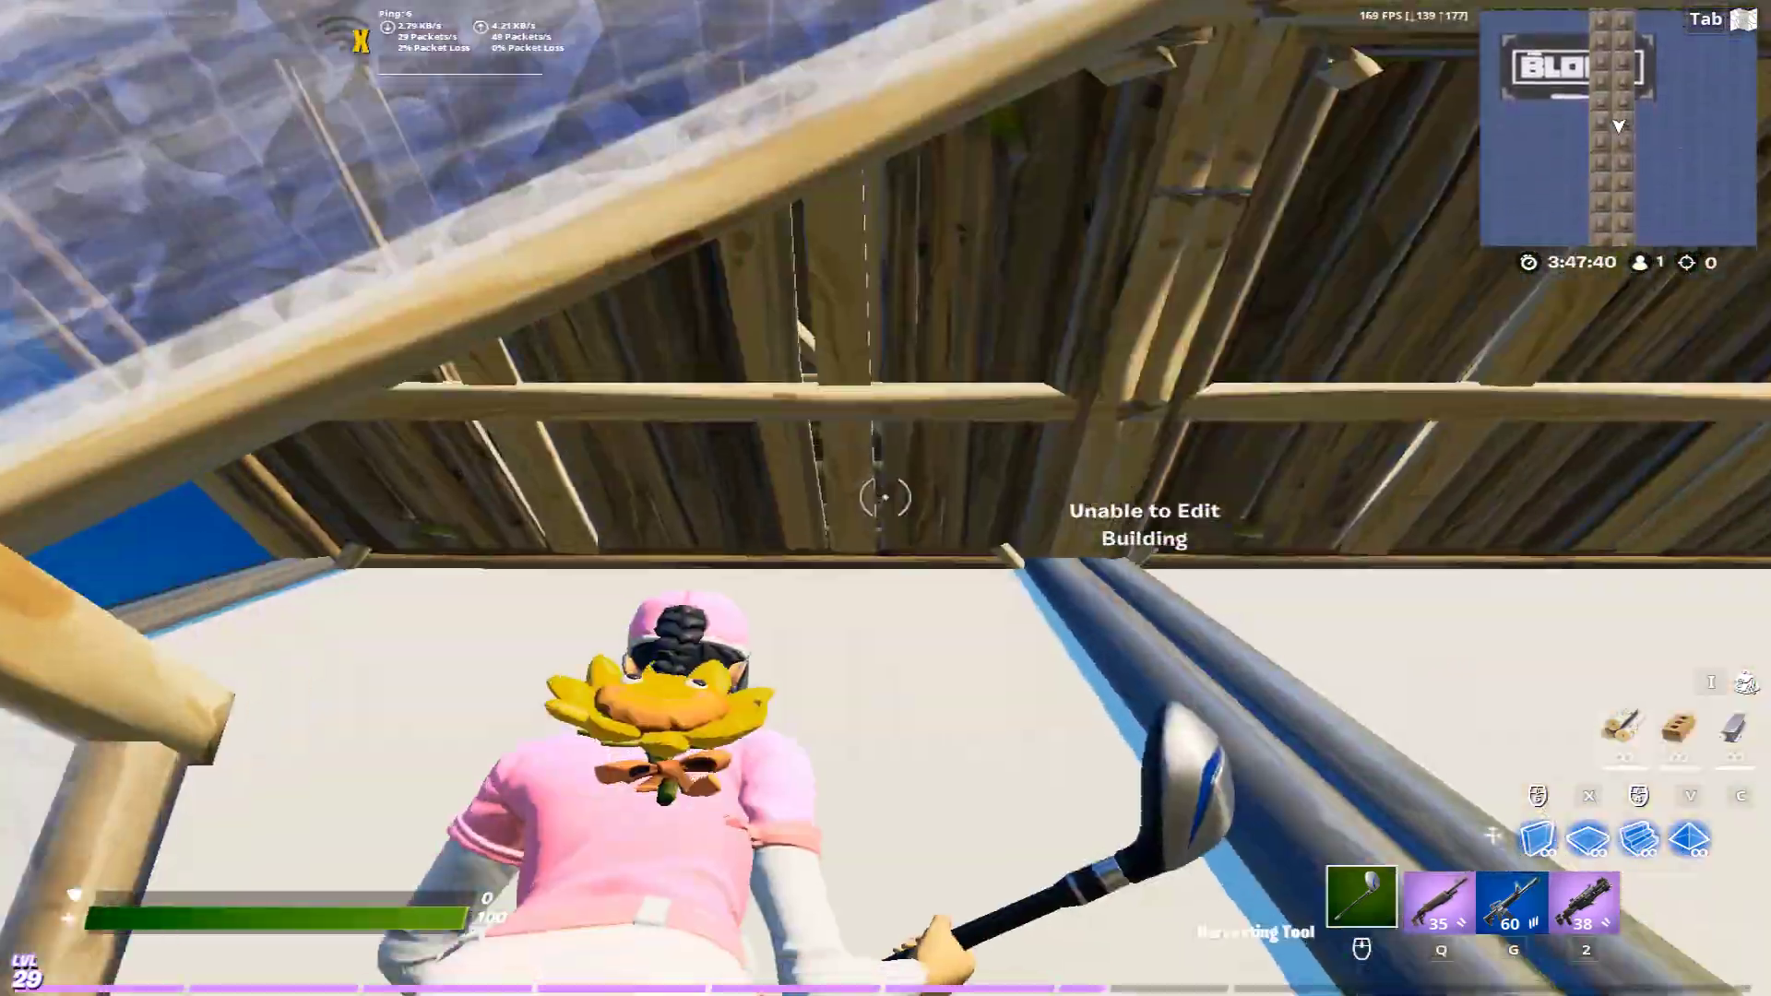
# Step: Swing the pickaxe at the wooden build, toggle build mode, and return to the Harvesting Tool
pyautogui.click(885, 498)
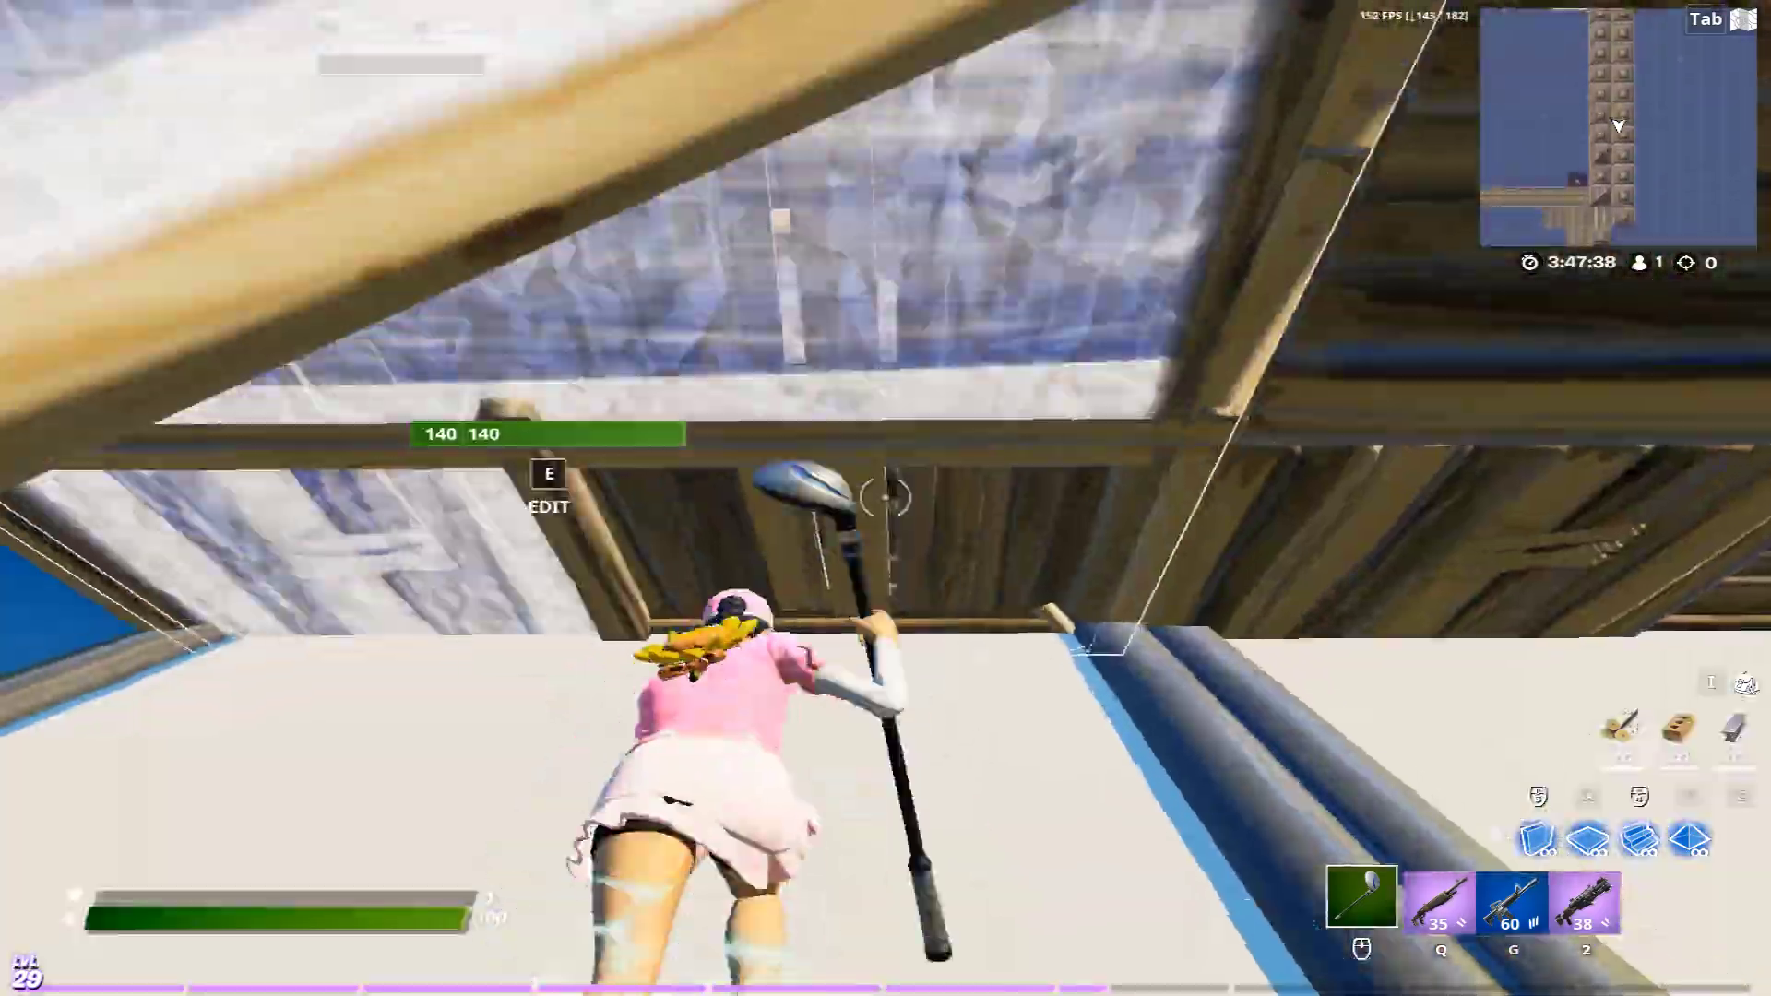
pyautogui.click(885, 498)
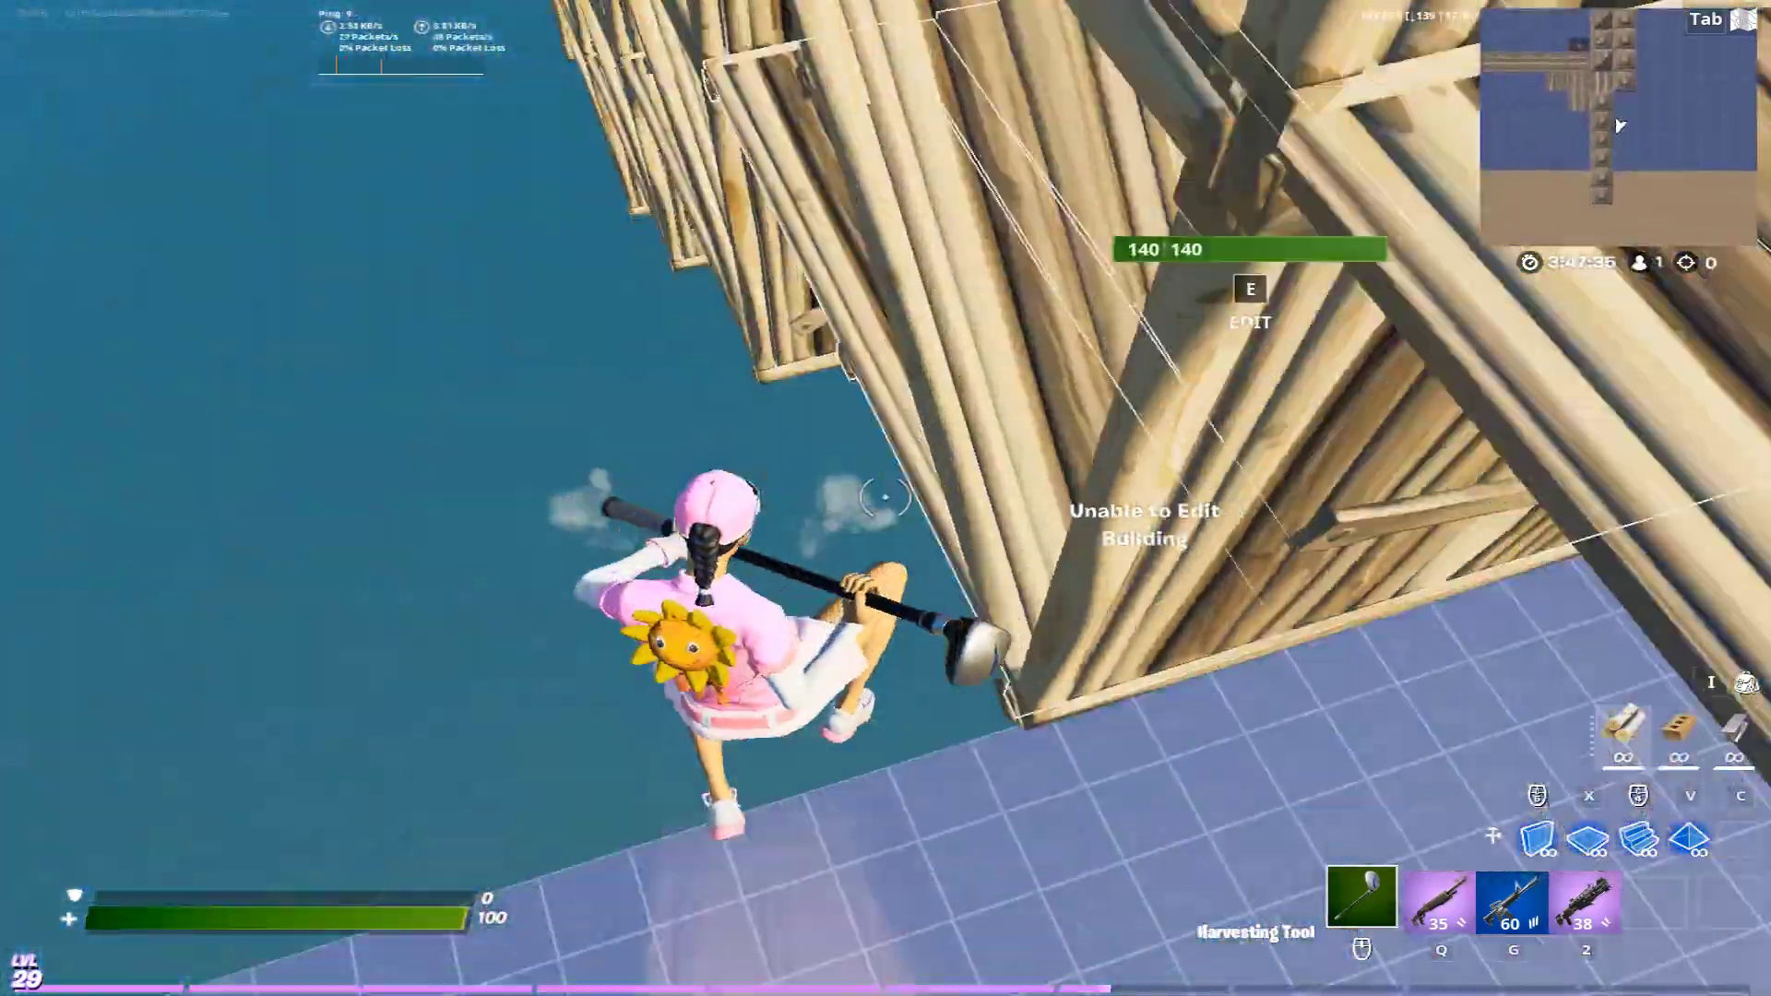
pyautogui.press('x')
pyautogui.middleClick(885, 498)
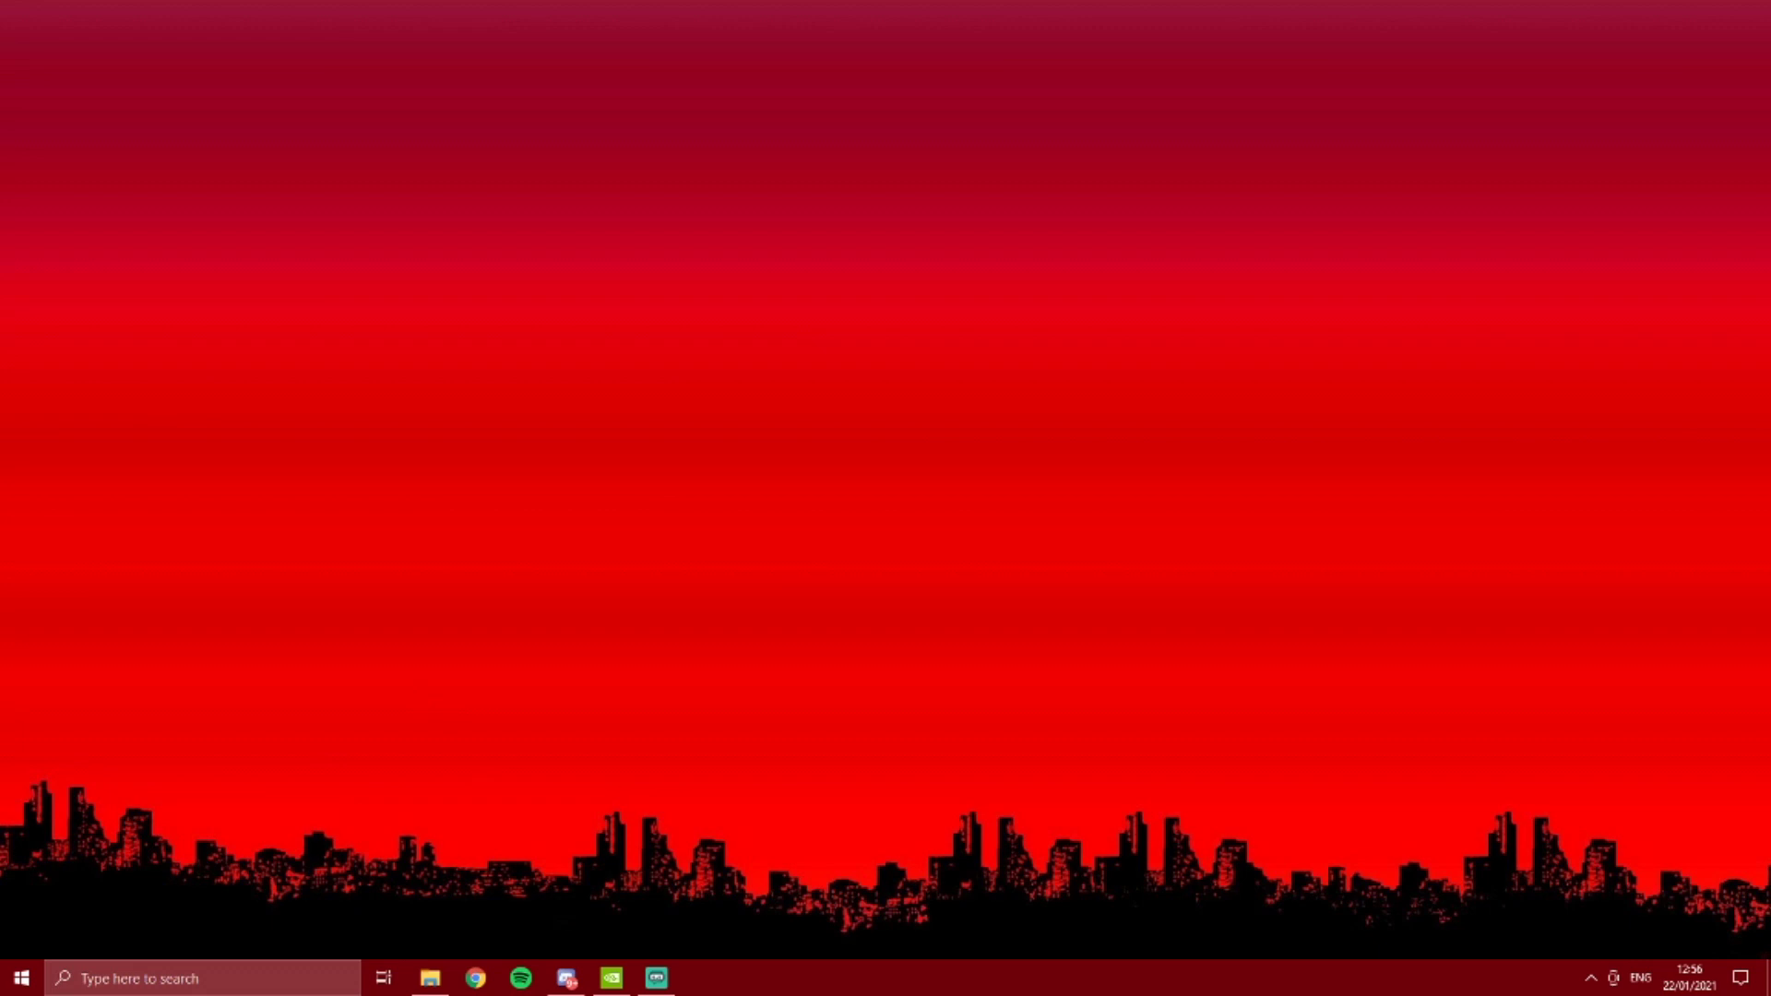
# Step: Launch NVIDIA Control Panel from the desktop context menu and reposition its window
pyautogui.rightClick(720, 643)
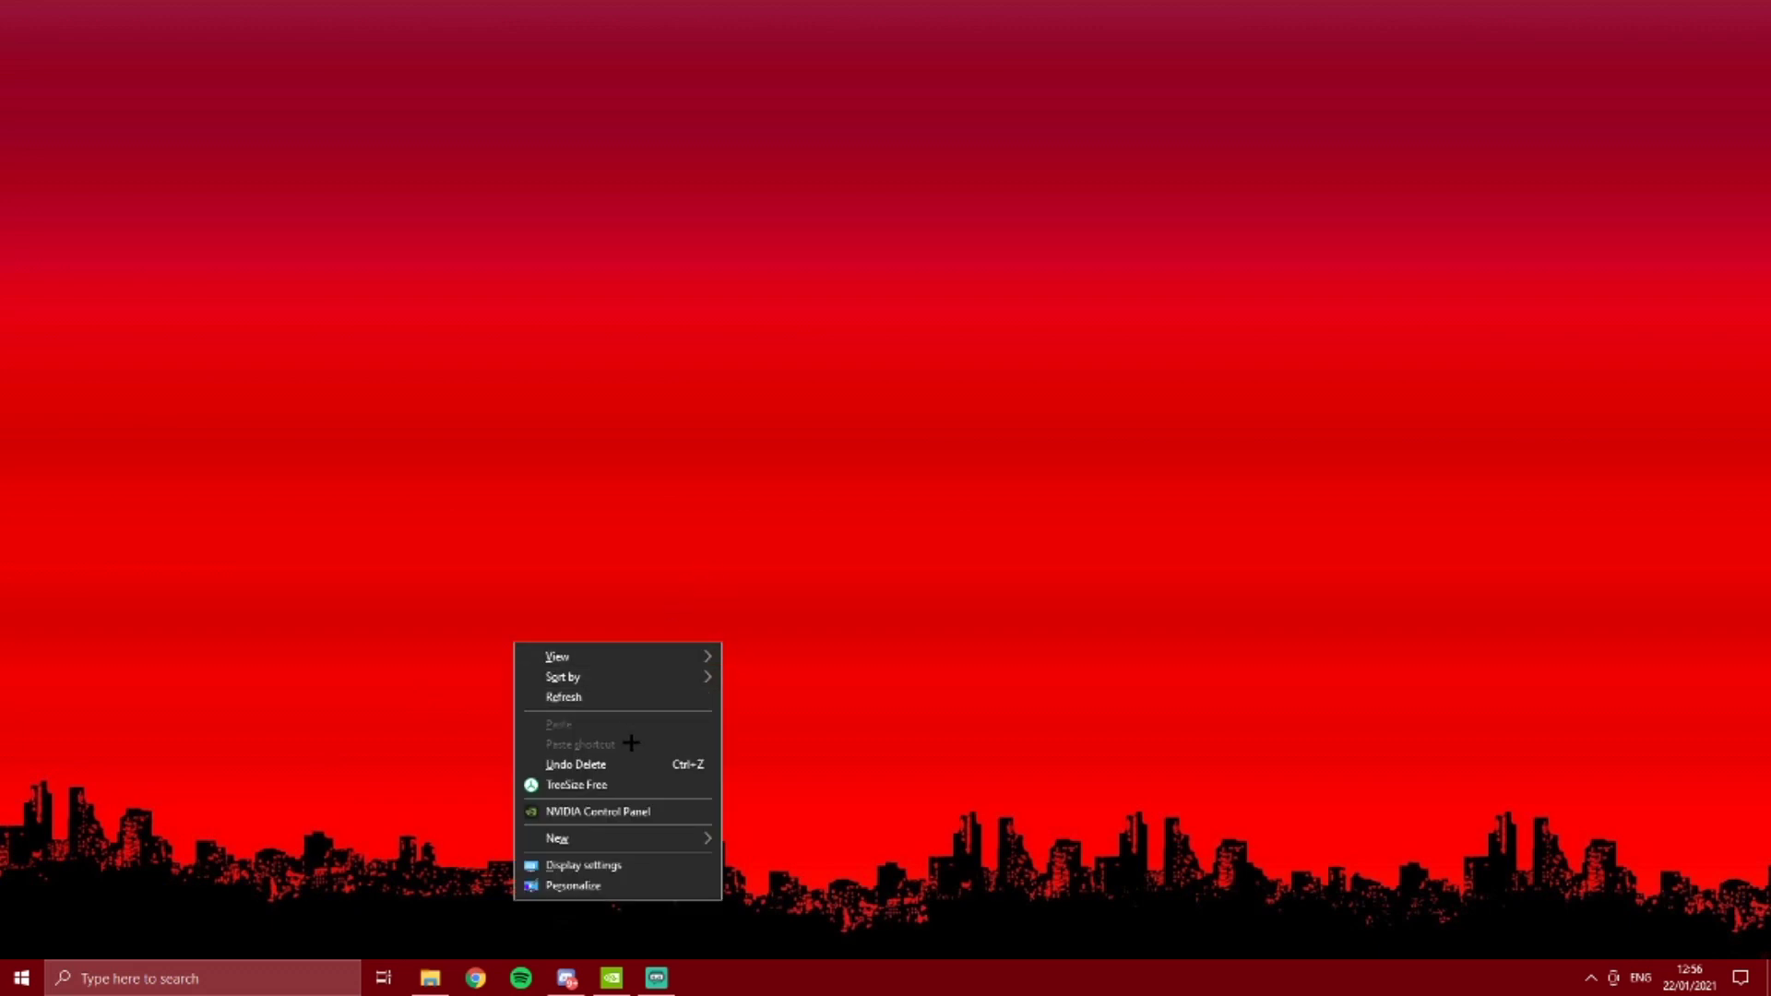
pyautogui.click(688, 812)
pyautogui.moveTo(502, 118); pyautogui.dragTo(879, 146)
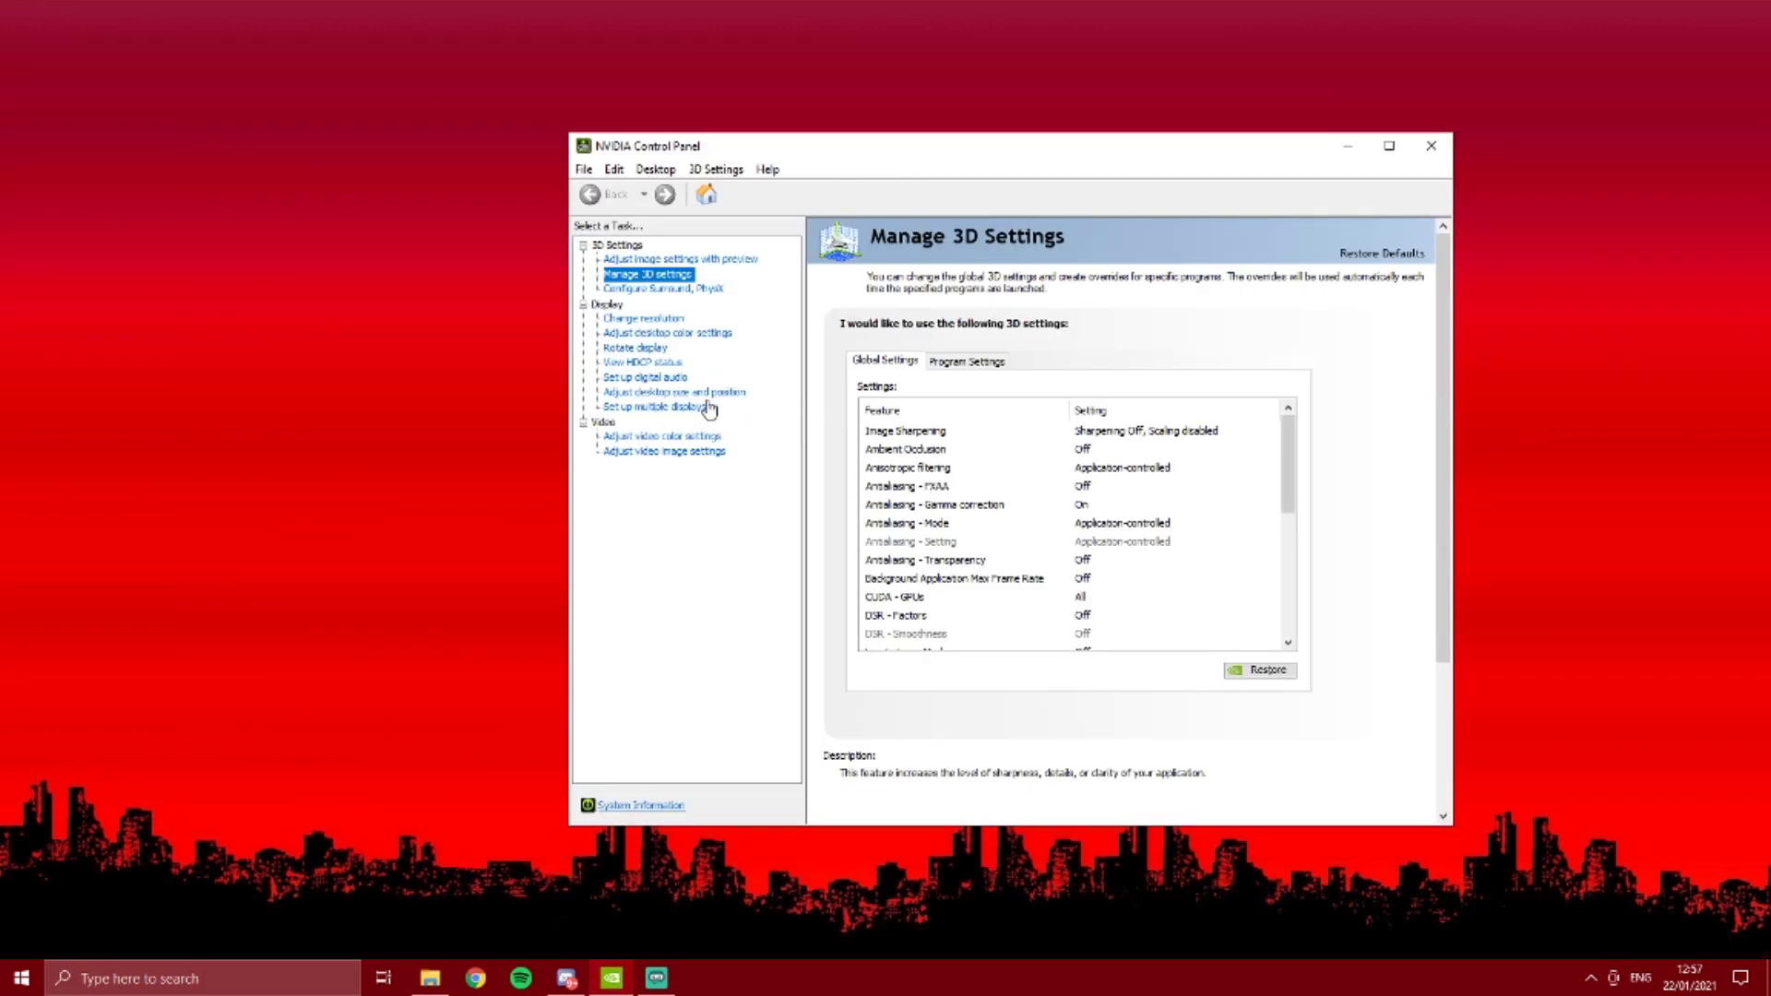
# Step: Confirm full-screen scaling is performed on the GPU, then go to the Change resolution page
pyautogui.click(647, 394)
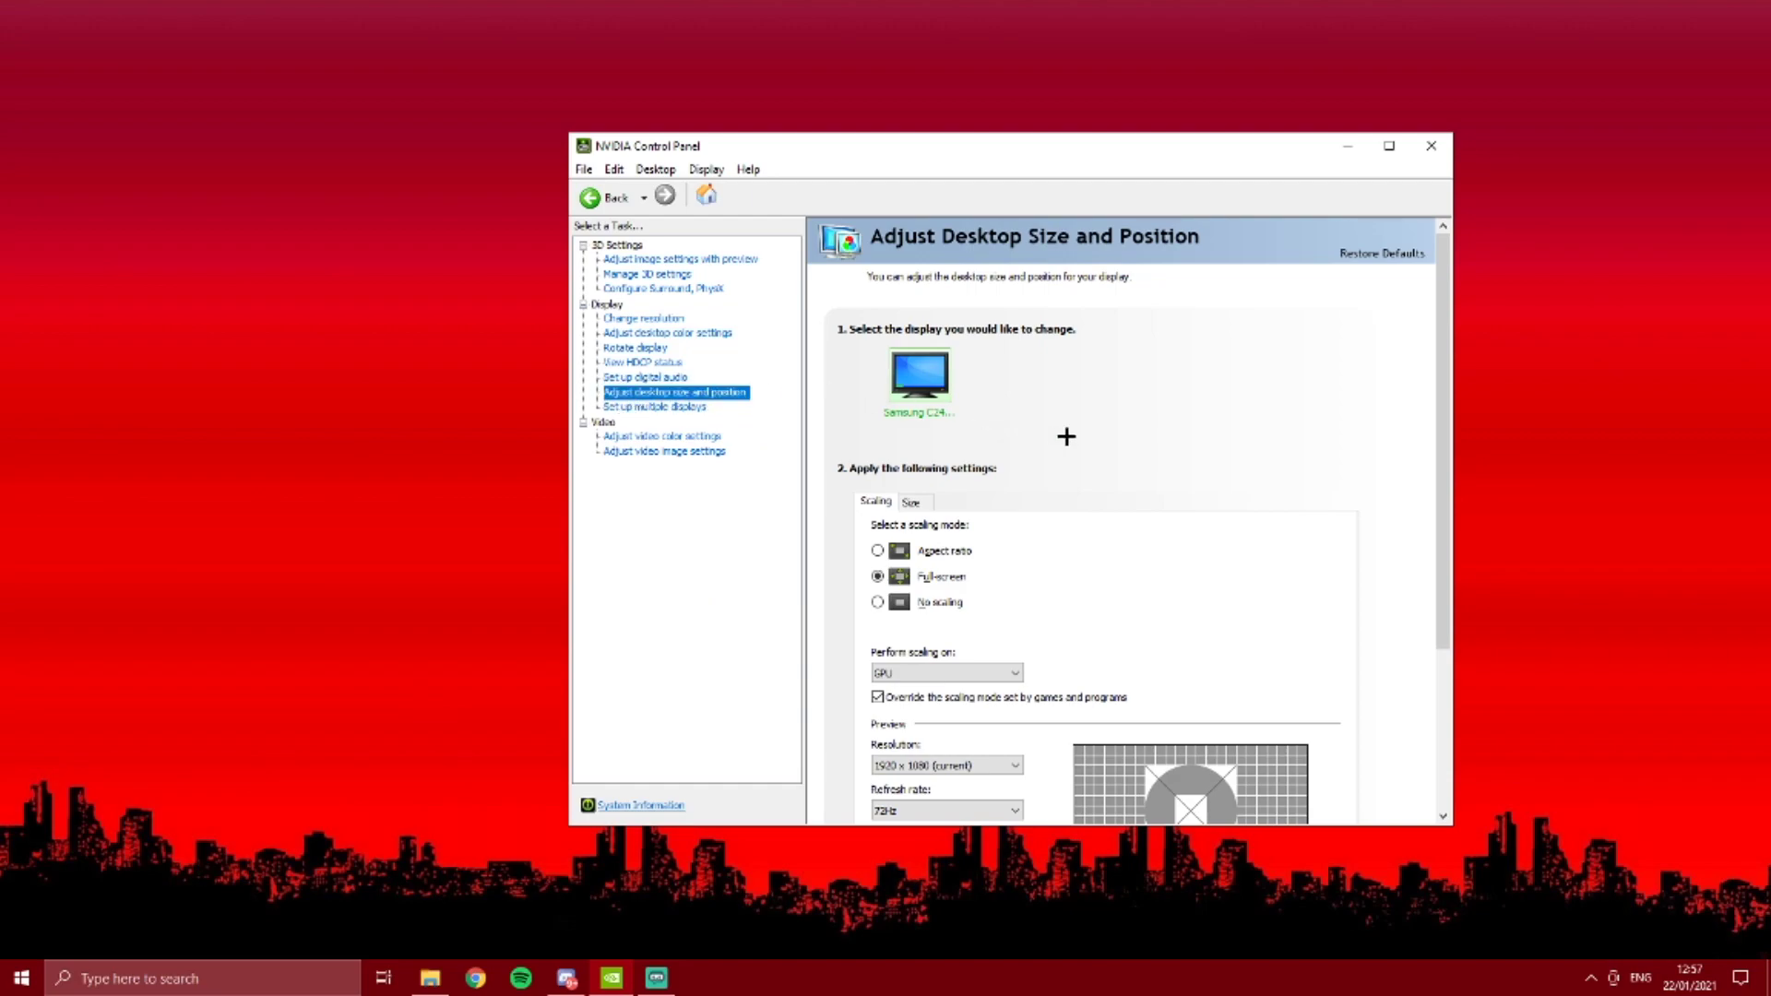
pyautogui.scroll(-1, 1075, 594)
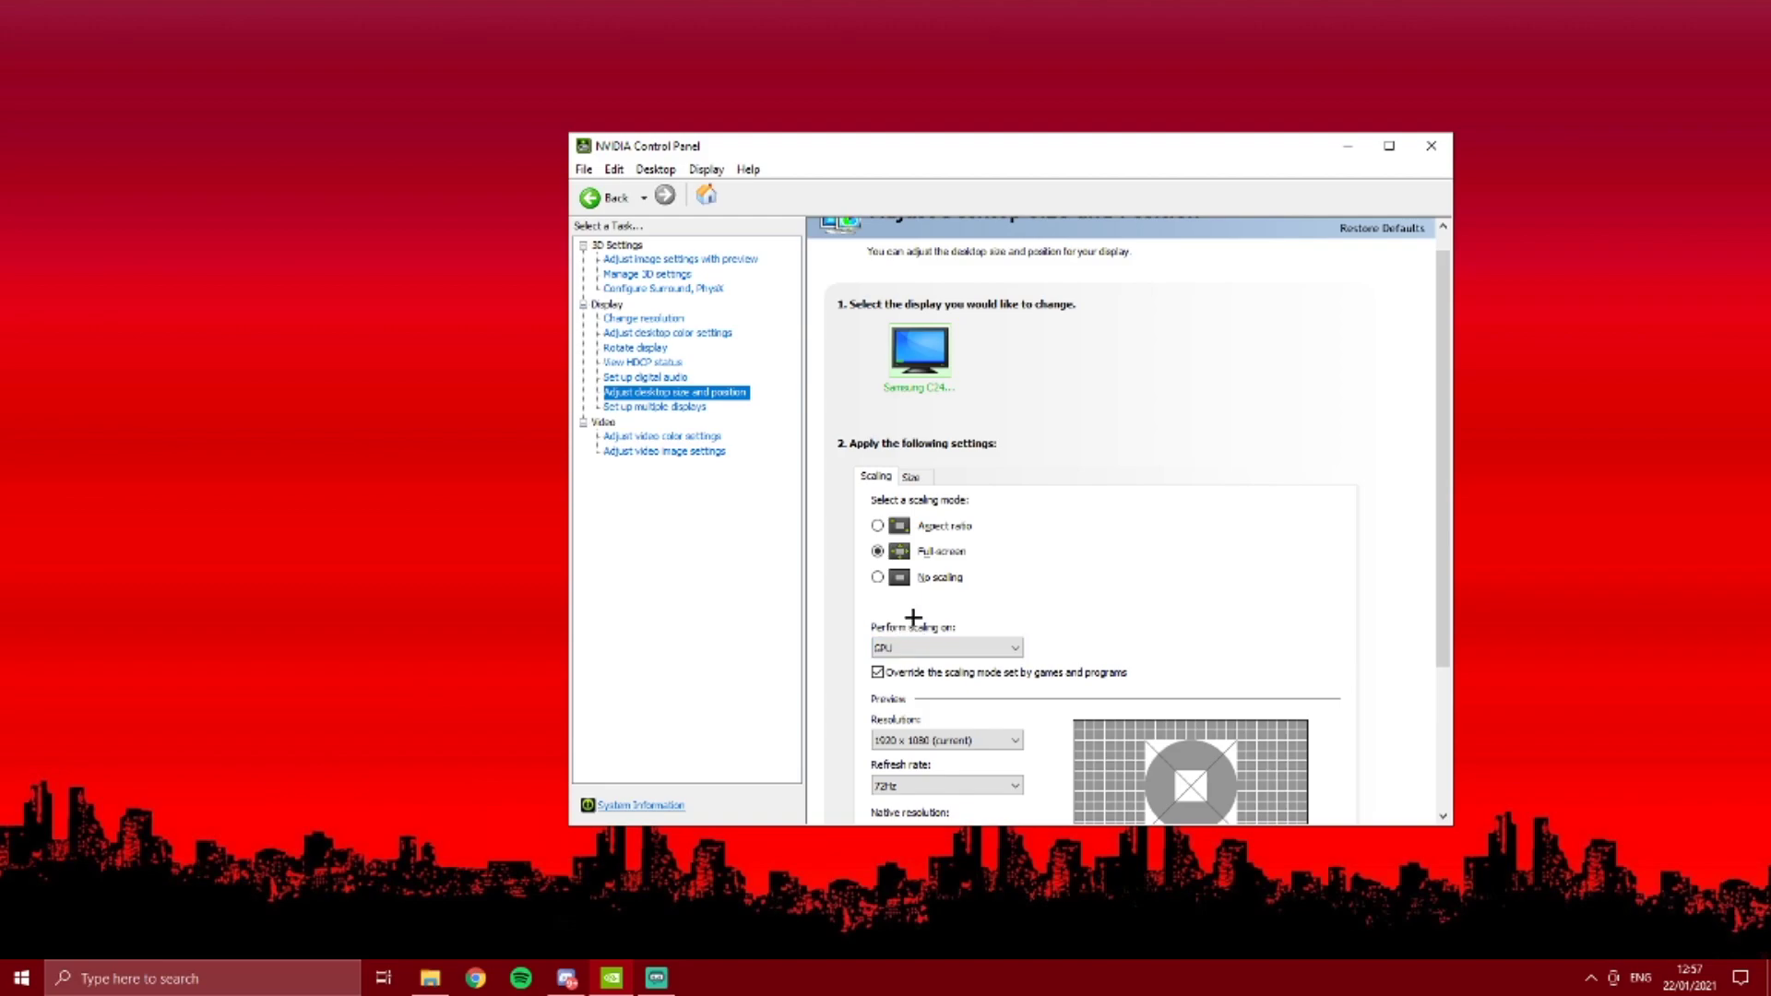
pyautogui.click(941, 648)
pyautogui.click(909, 661)
pyautogui.moveTo(886, 155); pyautogui.dragTo(828, 155)
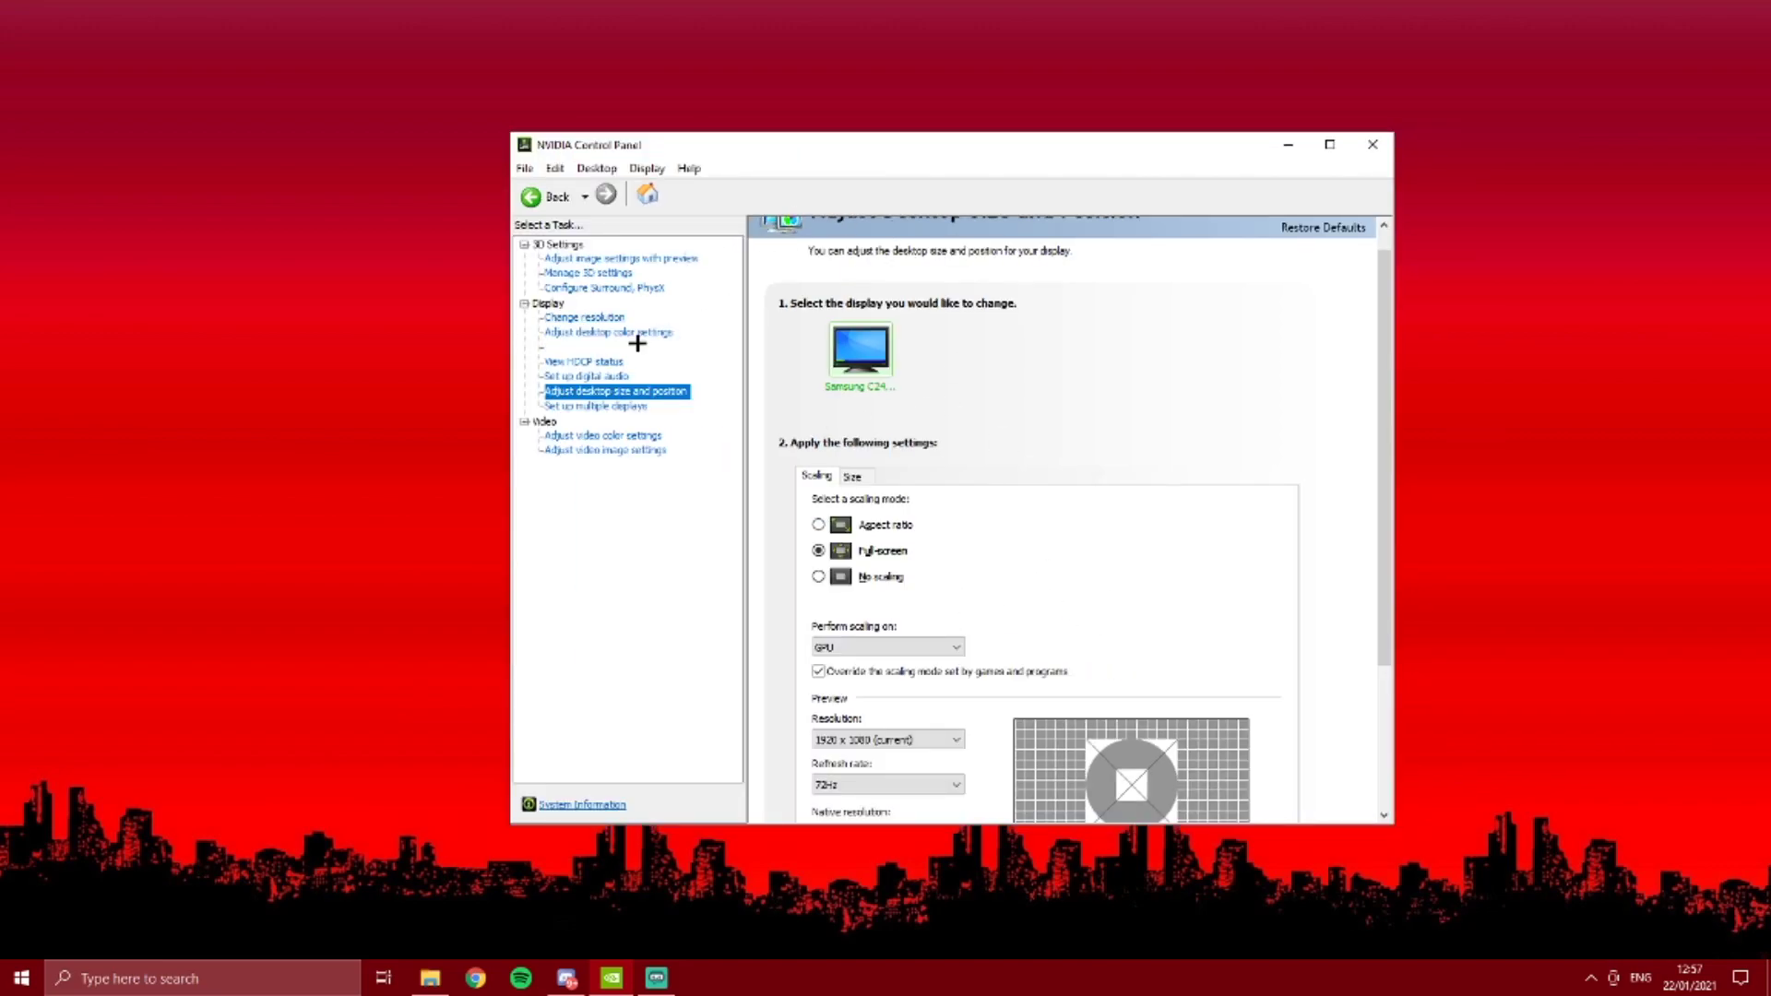
pyautogui.click(590, 319)
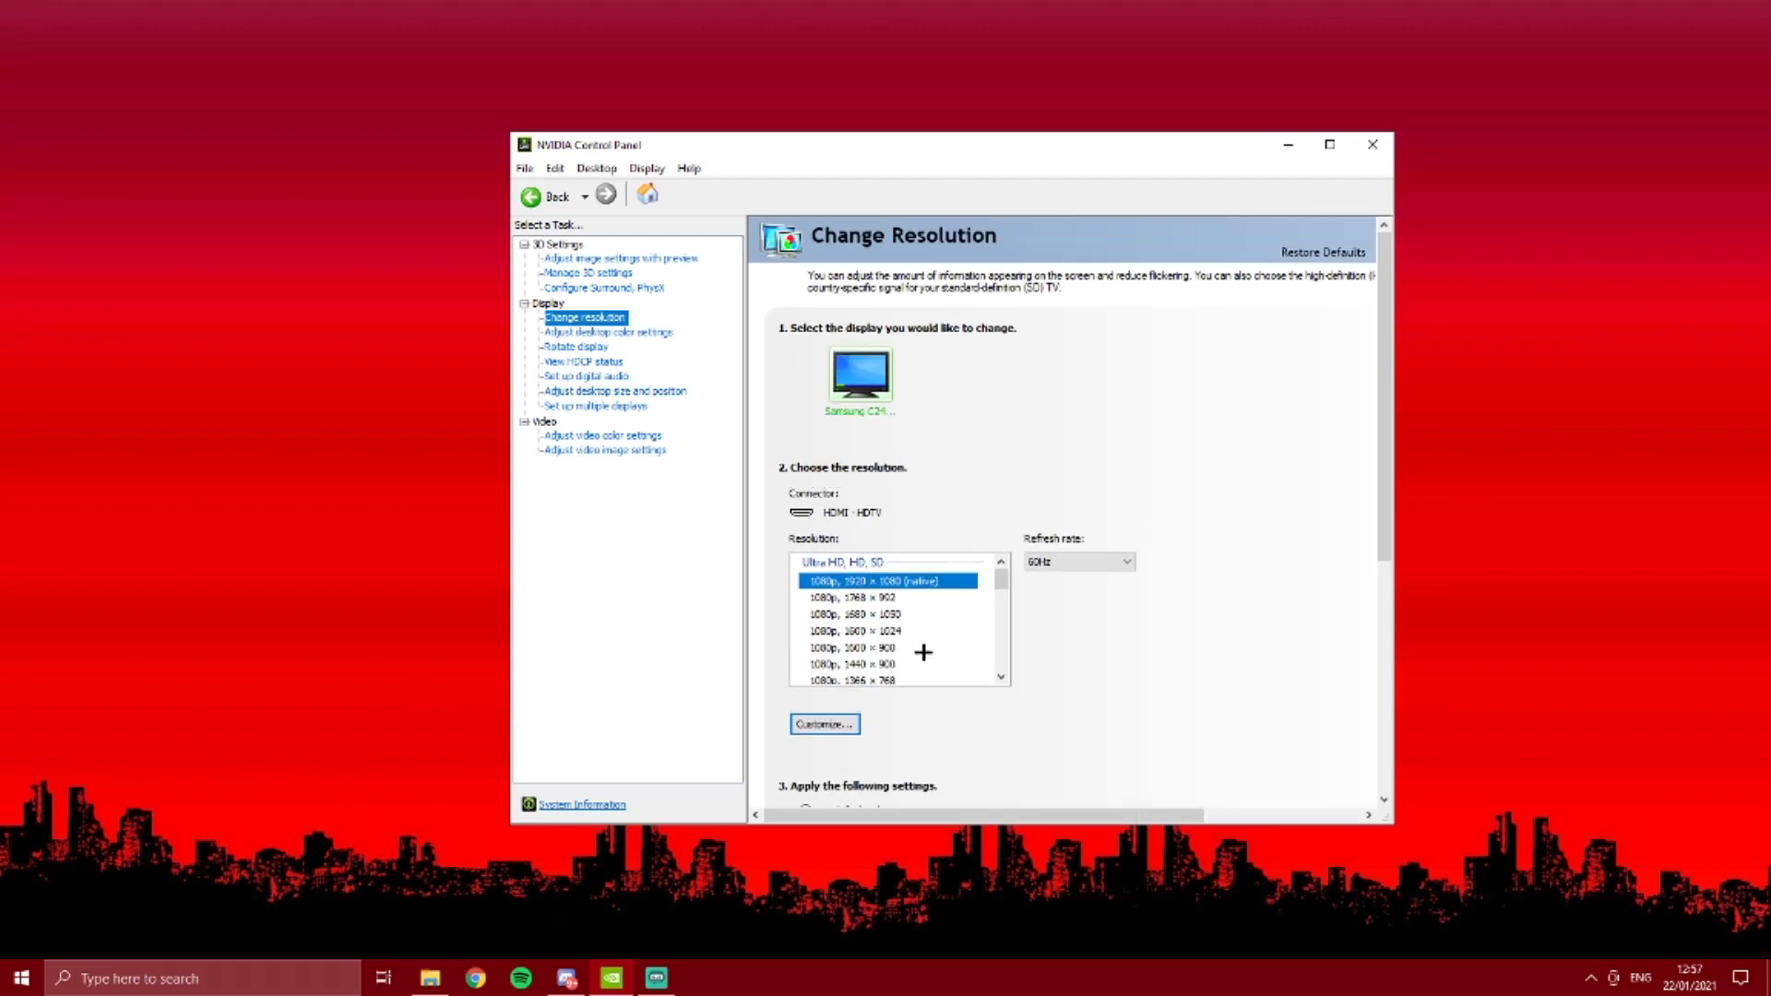
# Step: Enable resolutions not exposed by the display and begin a new custom resolution
pyautogui.click(821, 725)
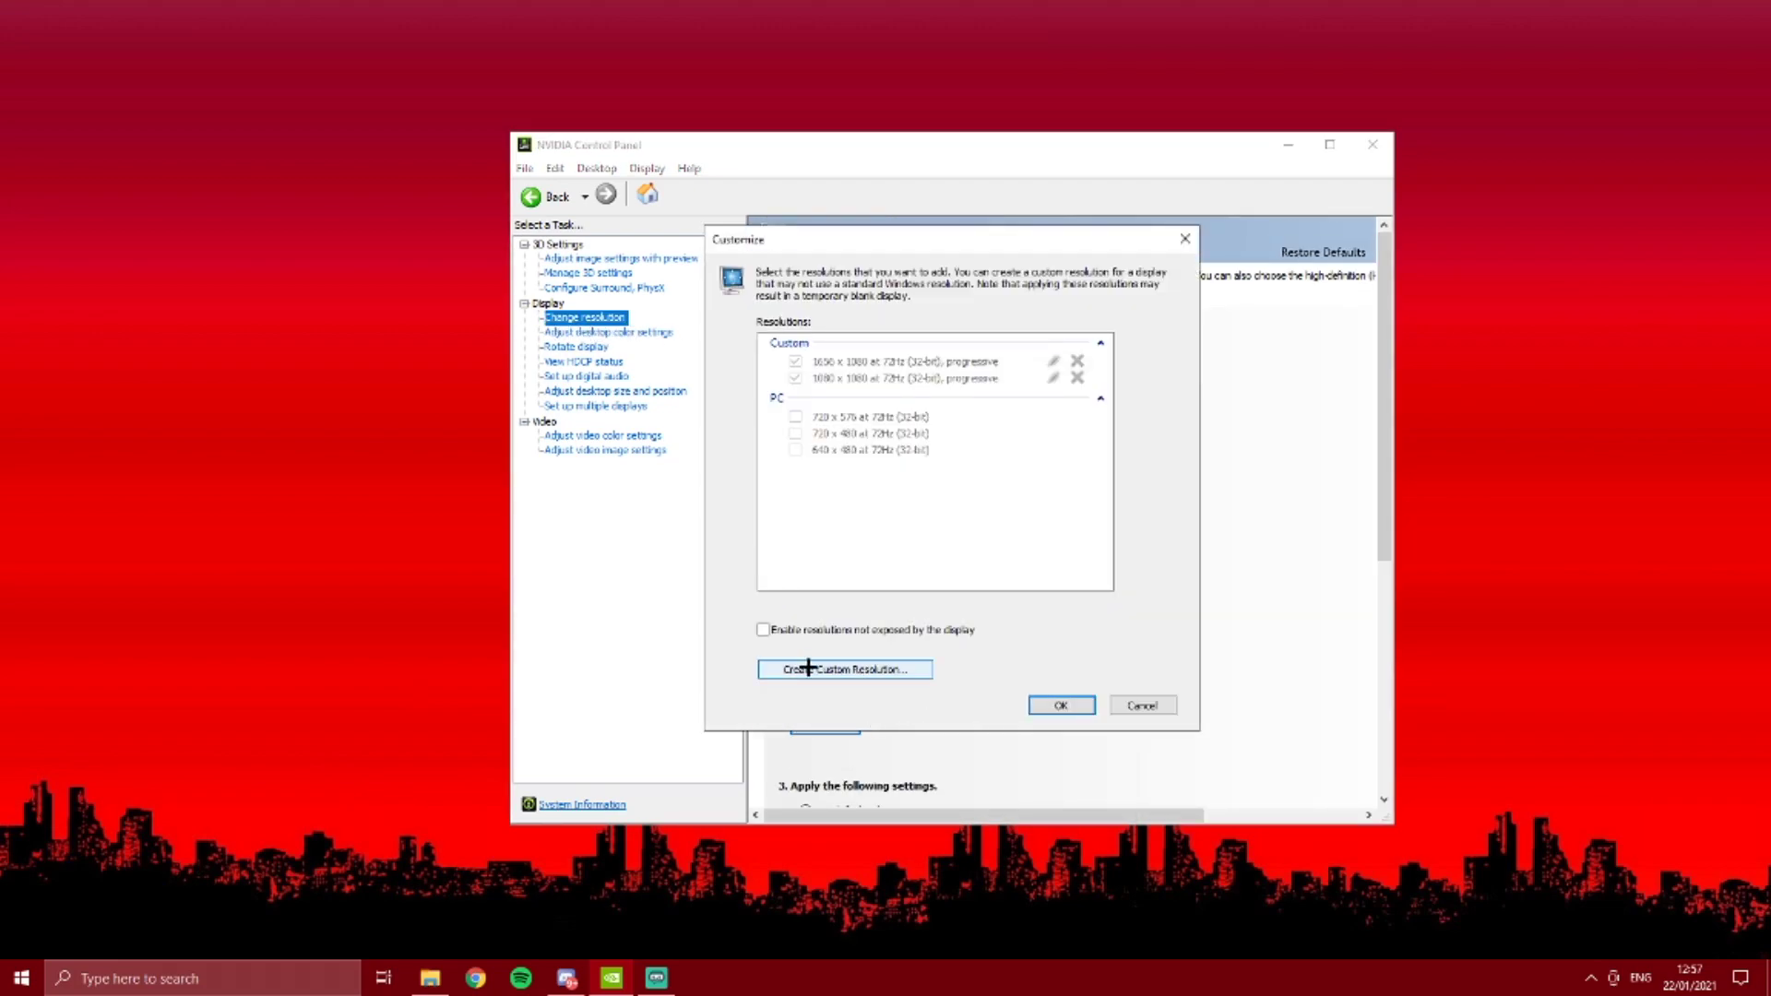
pyautogui.click(799, 632)
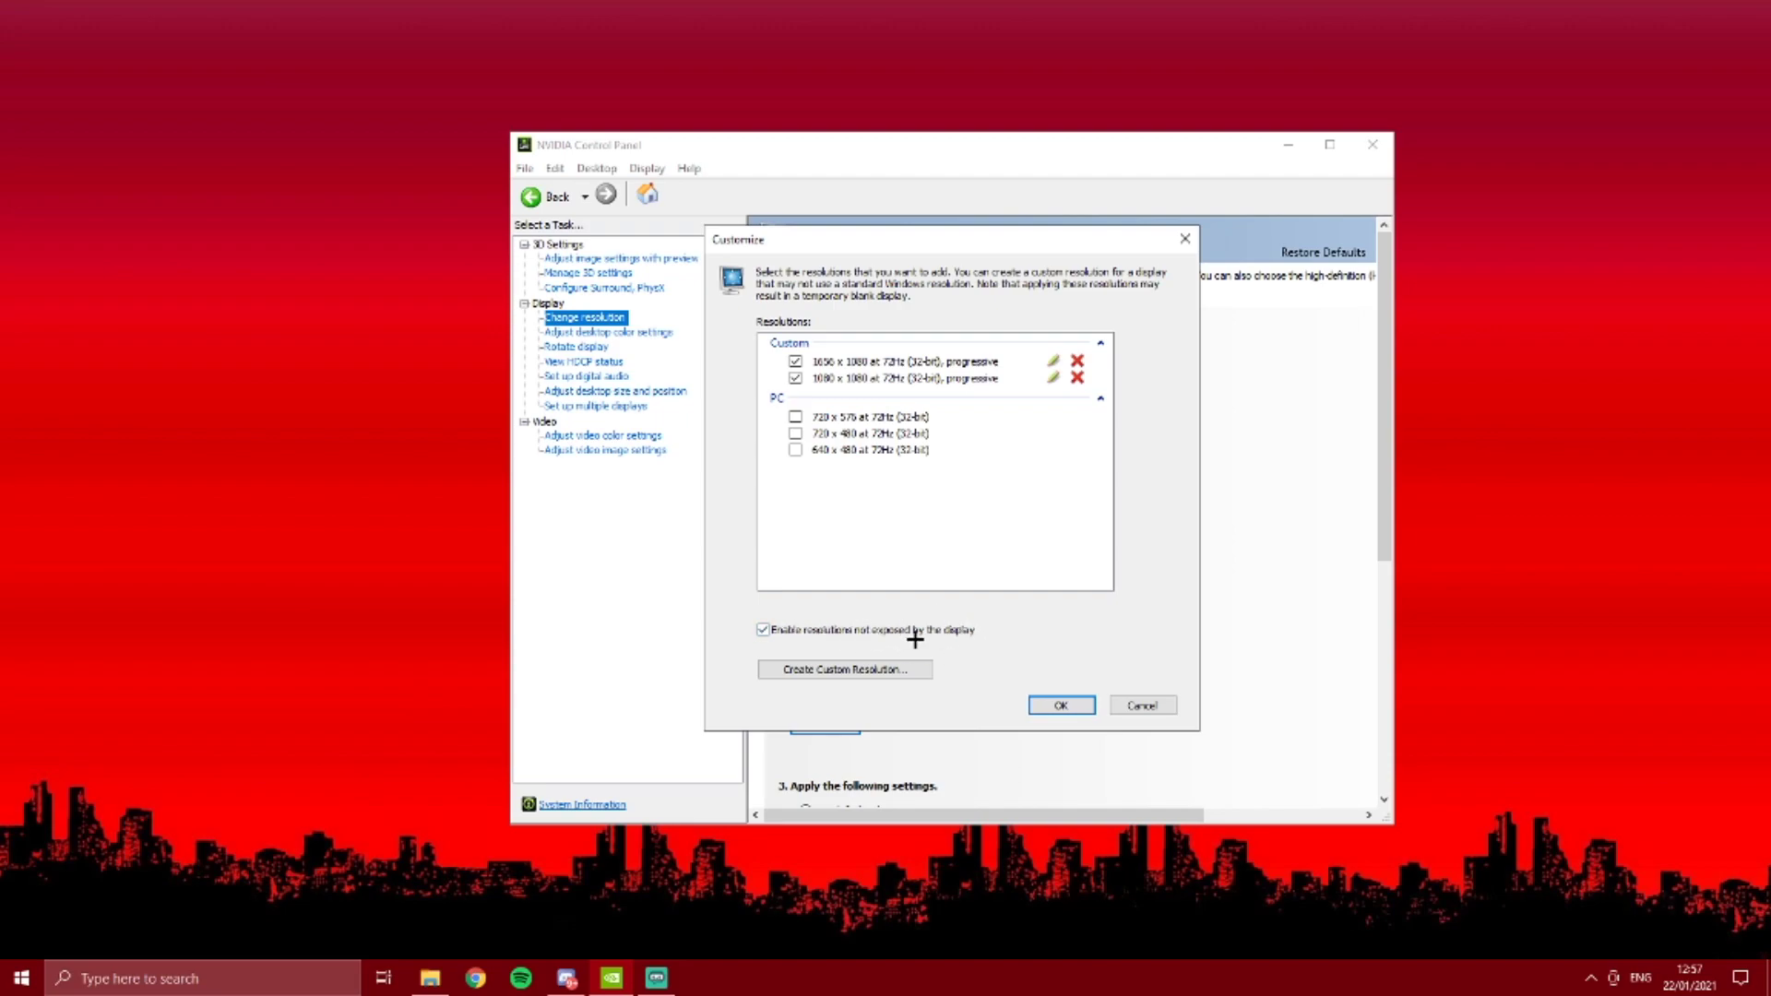
pyautogui.click(849, 668)
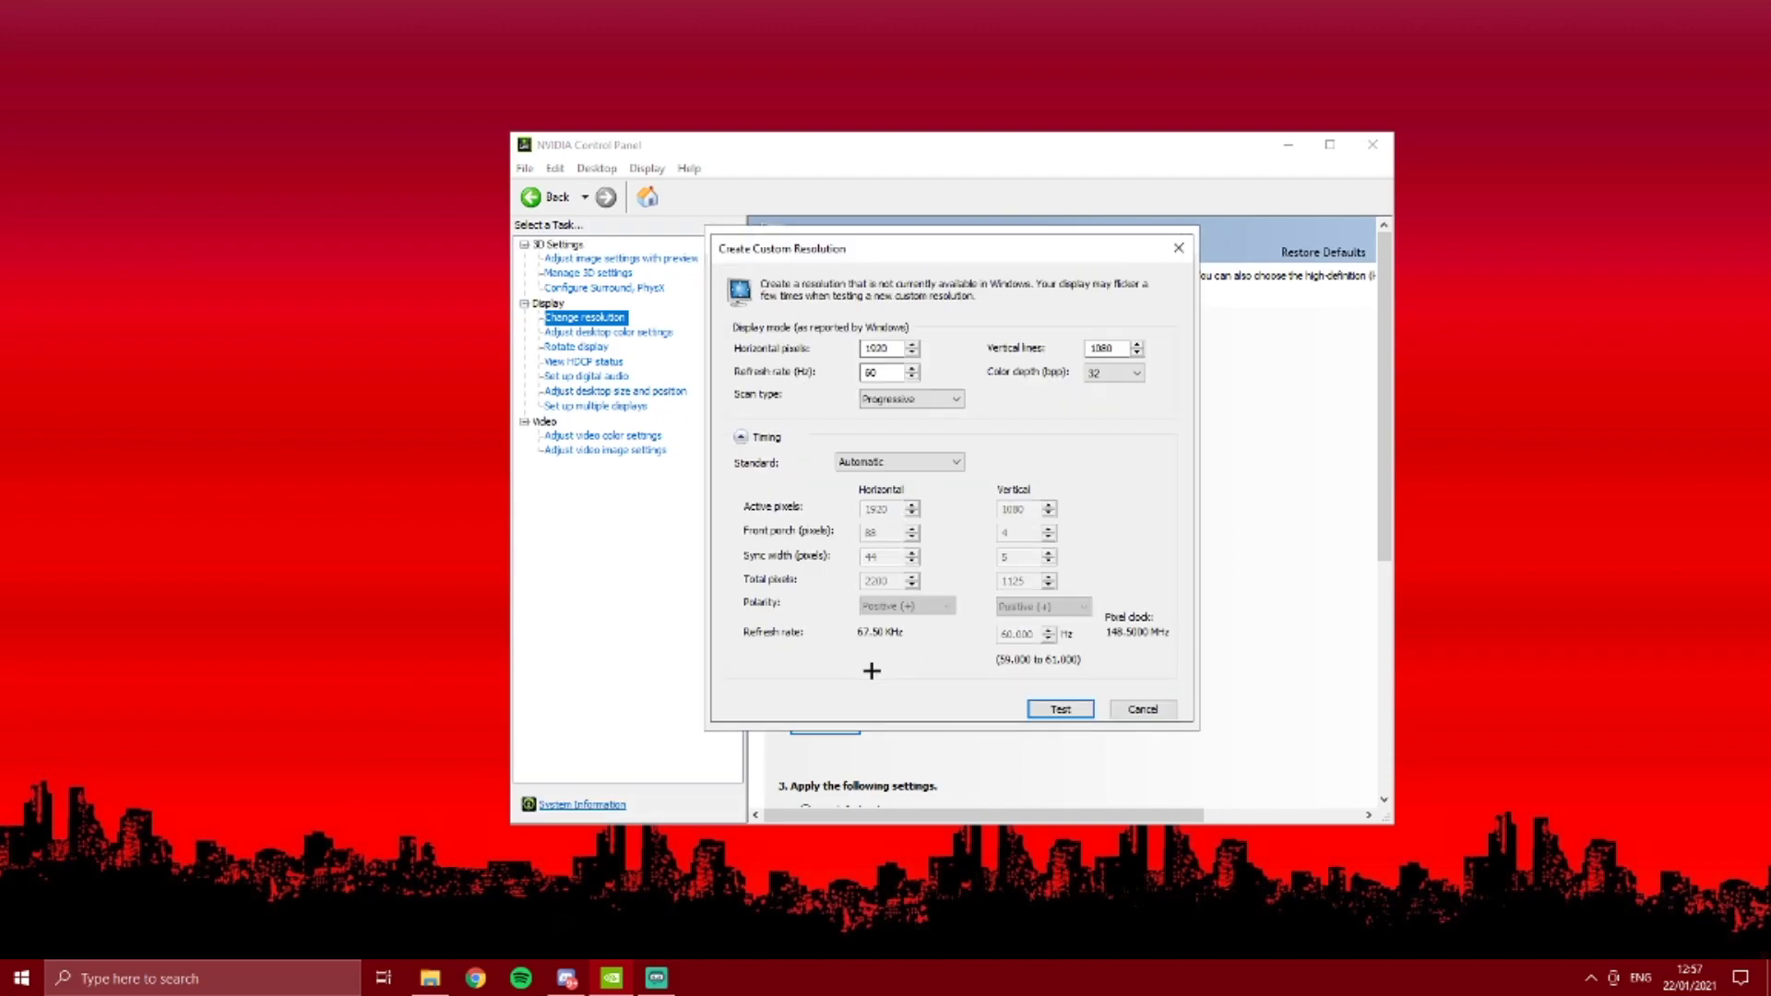
pyautogui.moveTo(775, 244); pyautogui.dragTo(854, 234)
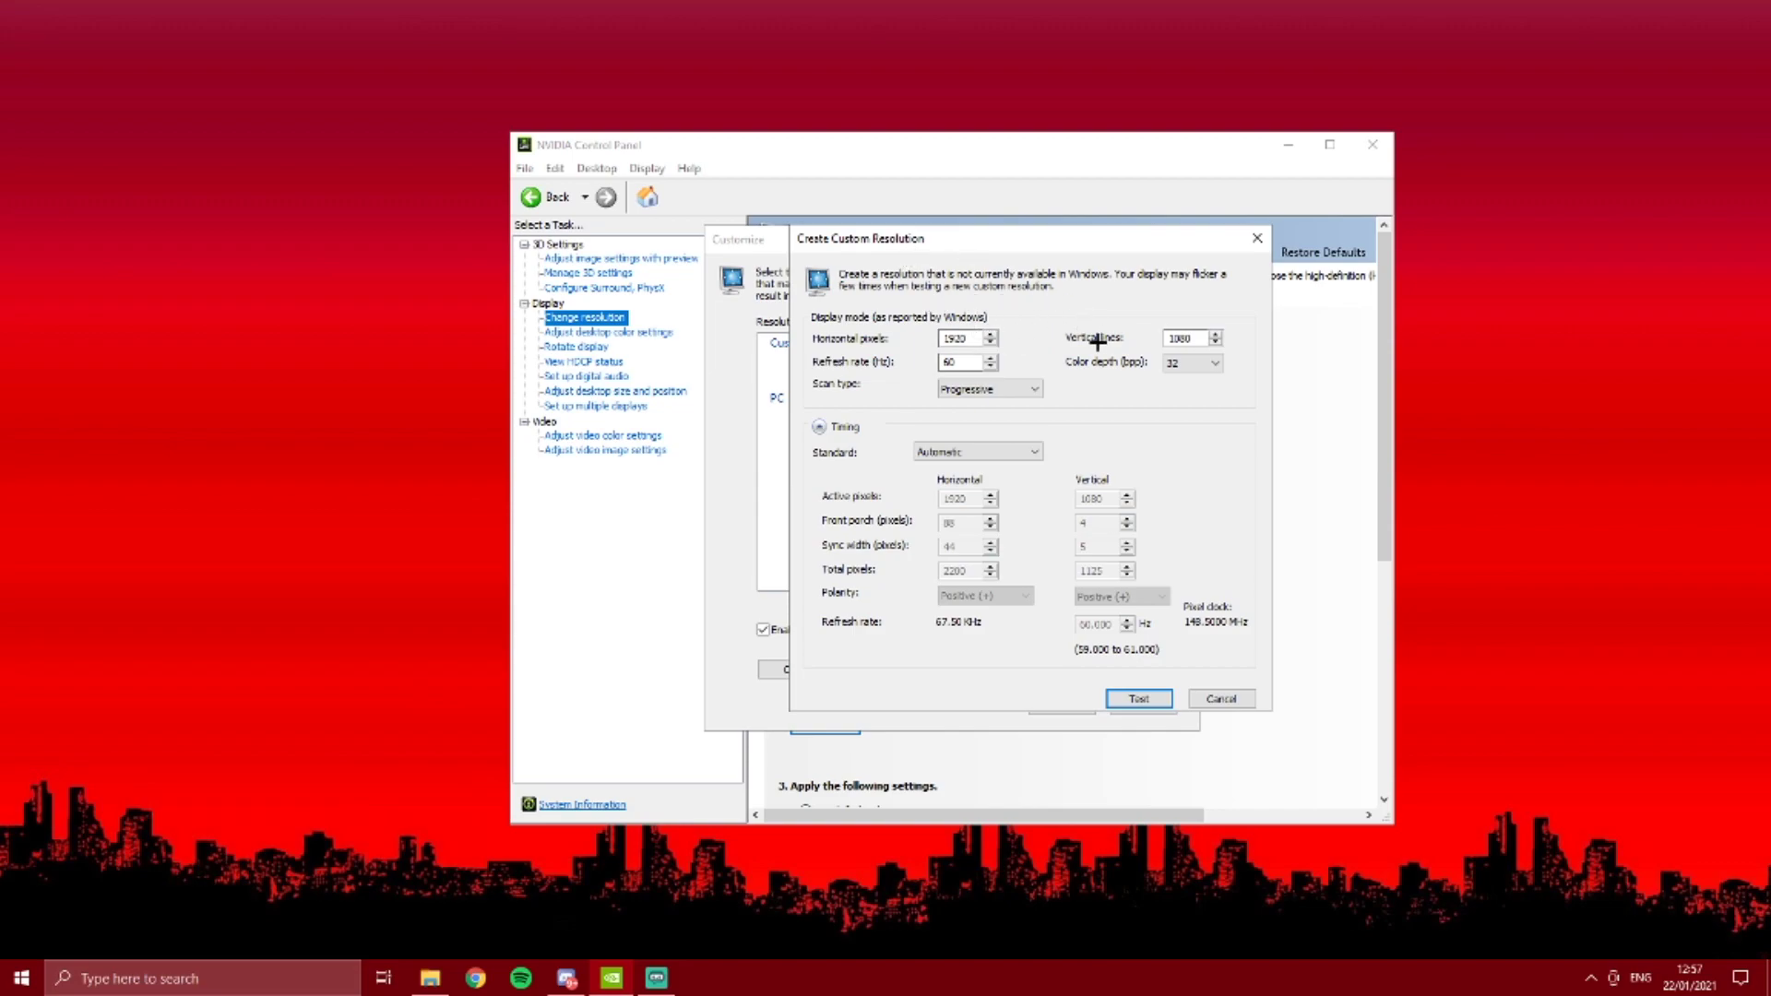
# Step: Replace the 1920 horizontal pixels value to make a 1656 x 1080 custom resolution
pyautogui.doubleClick(959, 338)
pyautogui.write('17')
pyautogui.doubleClick(960, 337)
pyautogui.write('10')
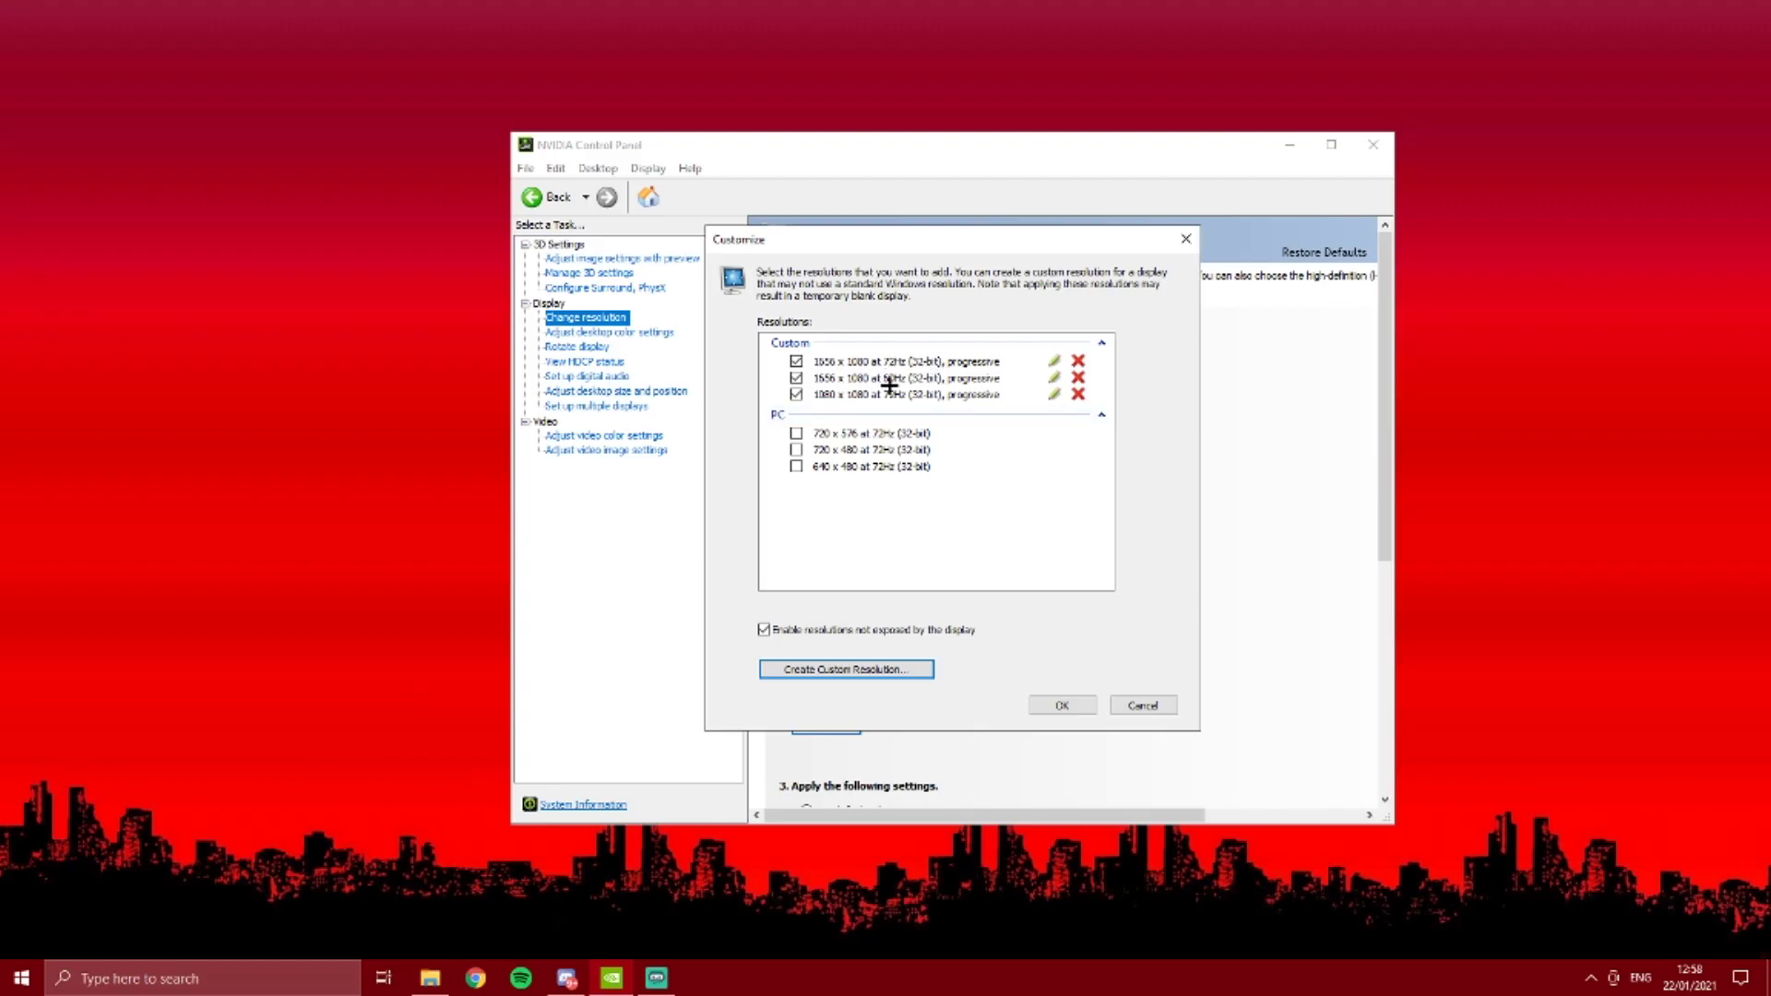
# Step: Delete the 1656 x 1080 60Hz custom resolution, confirm the list, and close the control panel
pyautogui.click(854, 378)
pyautogui.click(1078, 377)
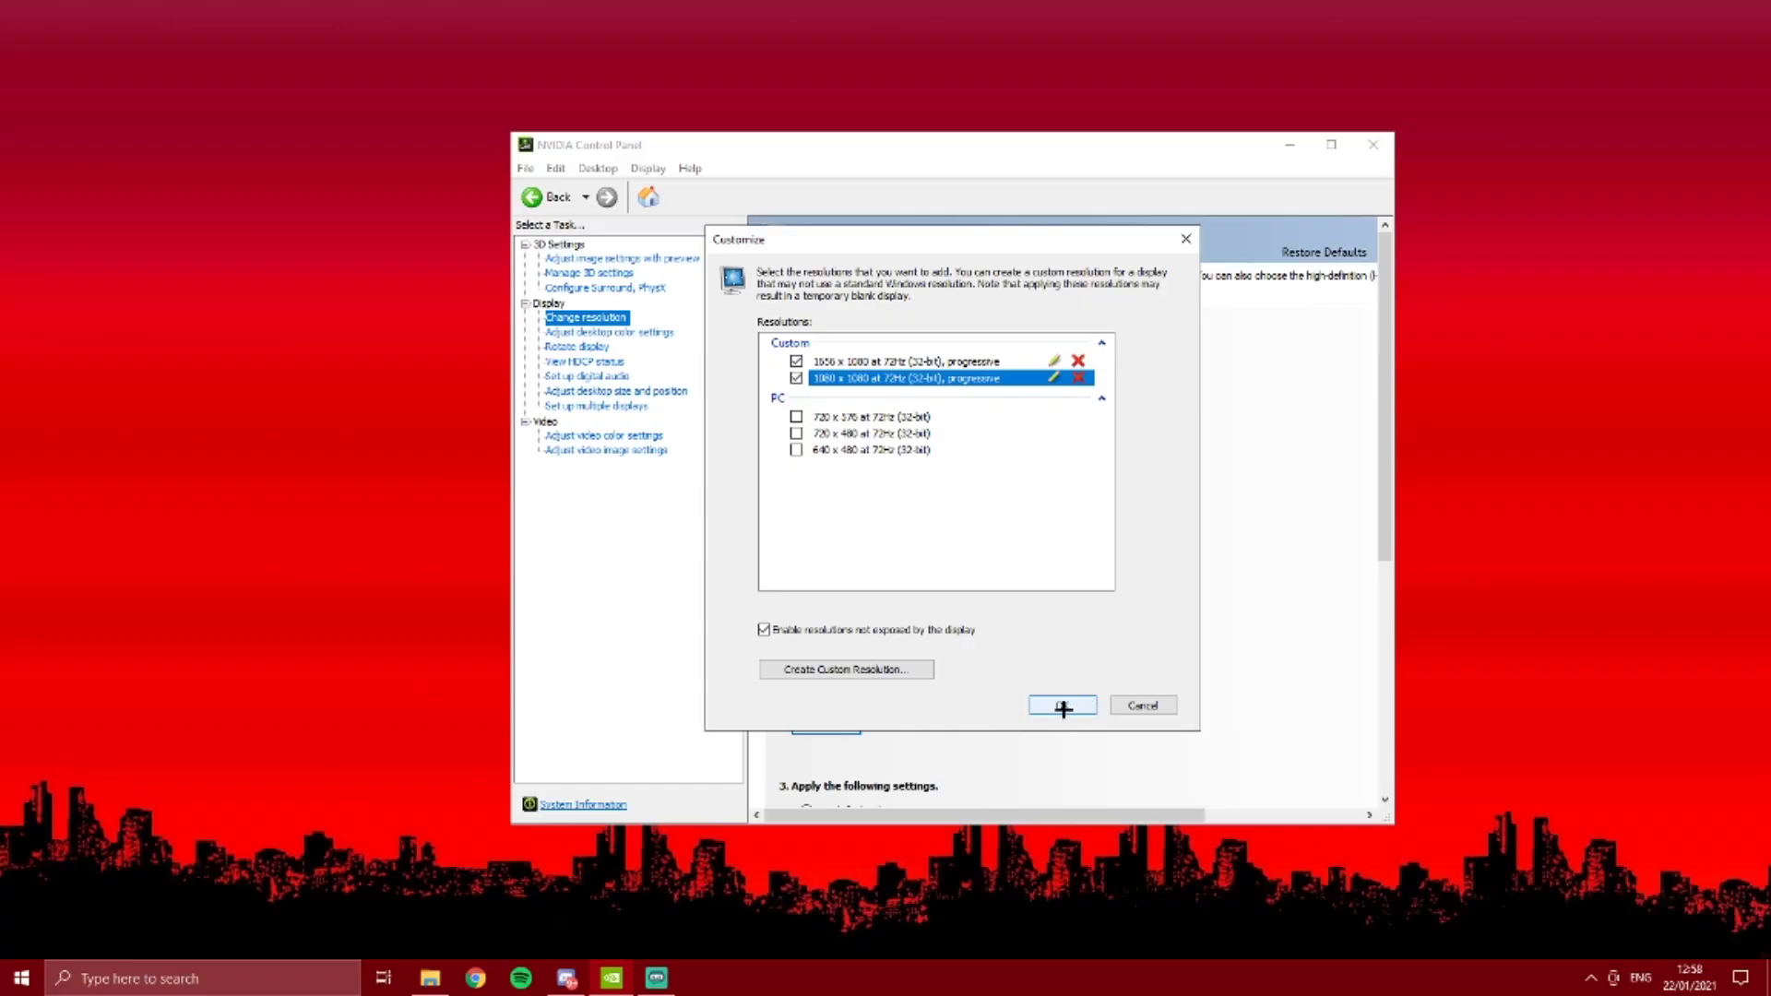
pyautogui.click(1054, 707)
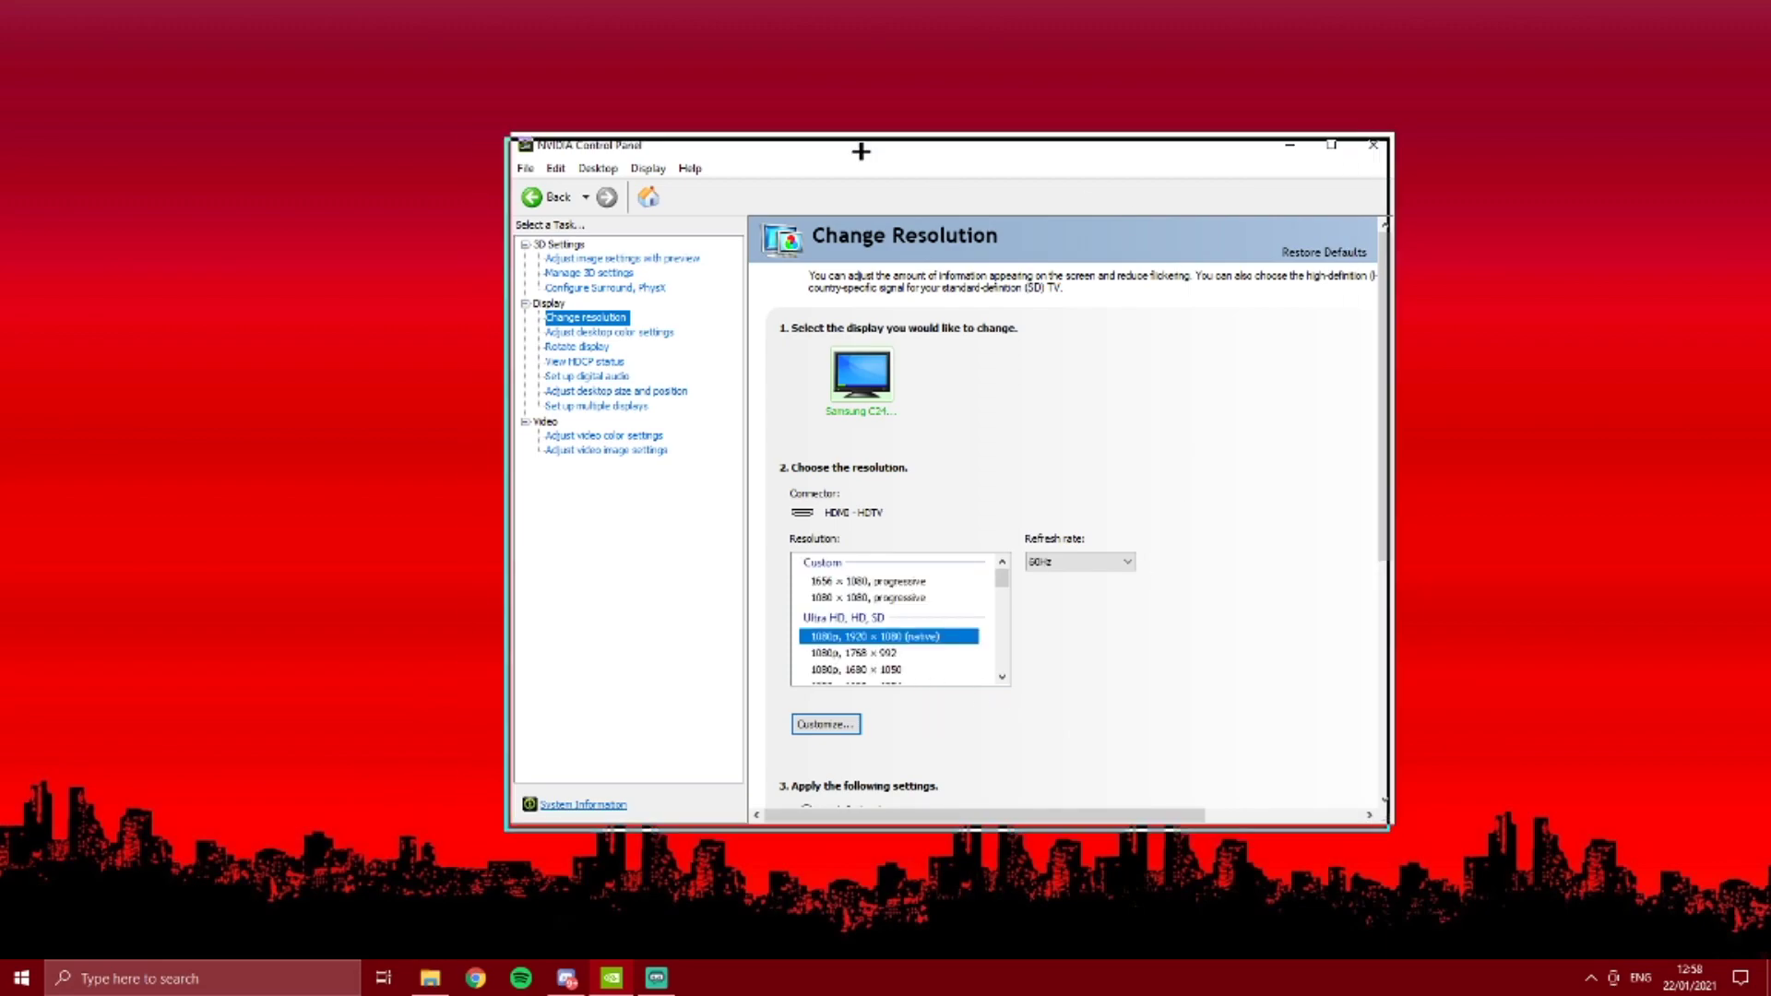
pyautogui.click(1358, 147)
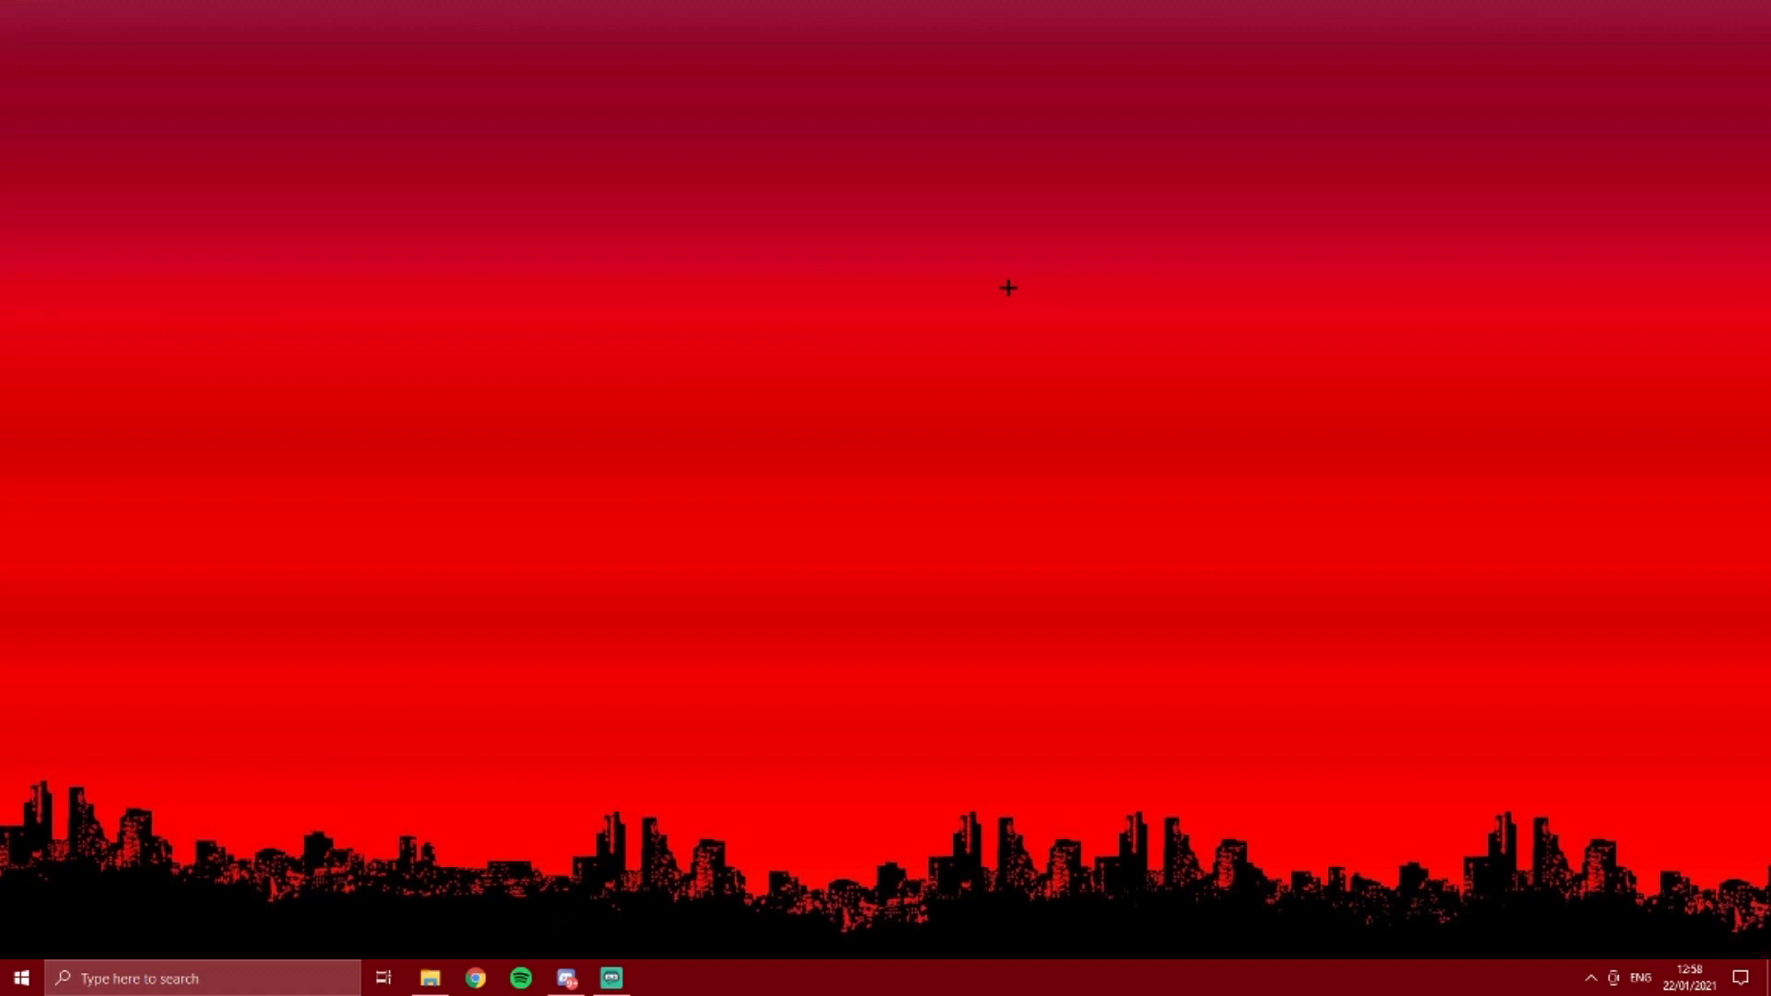
pyautogui.press('super+r')
# Step: Run %appdata% from the Run prompt, reopened via the Win+X menu
pyautogui.click(366, 773)
pyautogui.rightClick(20, 978)
pyautogui.click(68, 888)
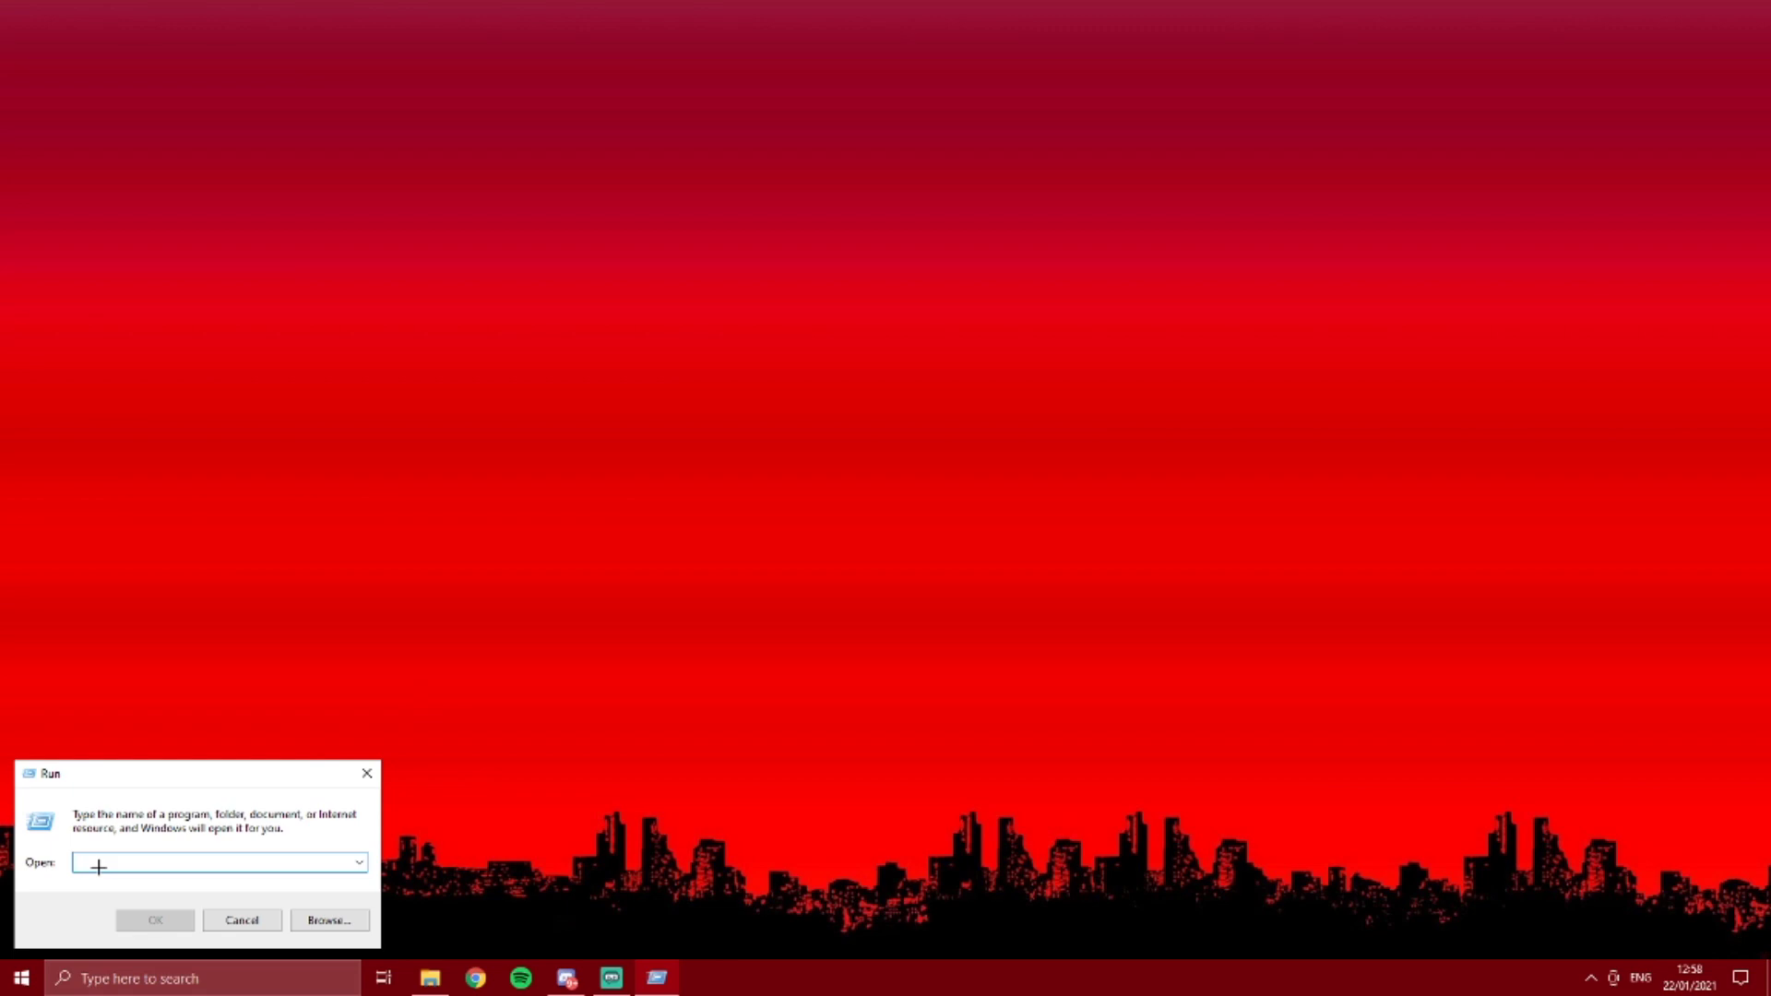
pyautogui.write('%appdata%')
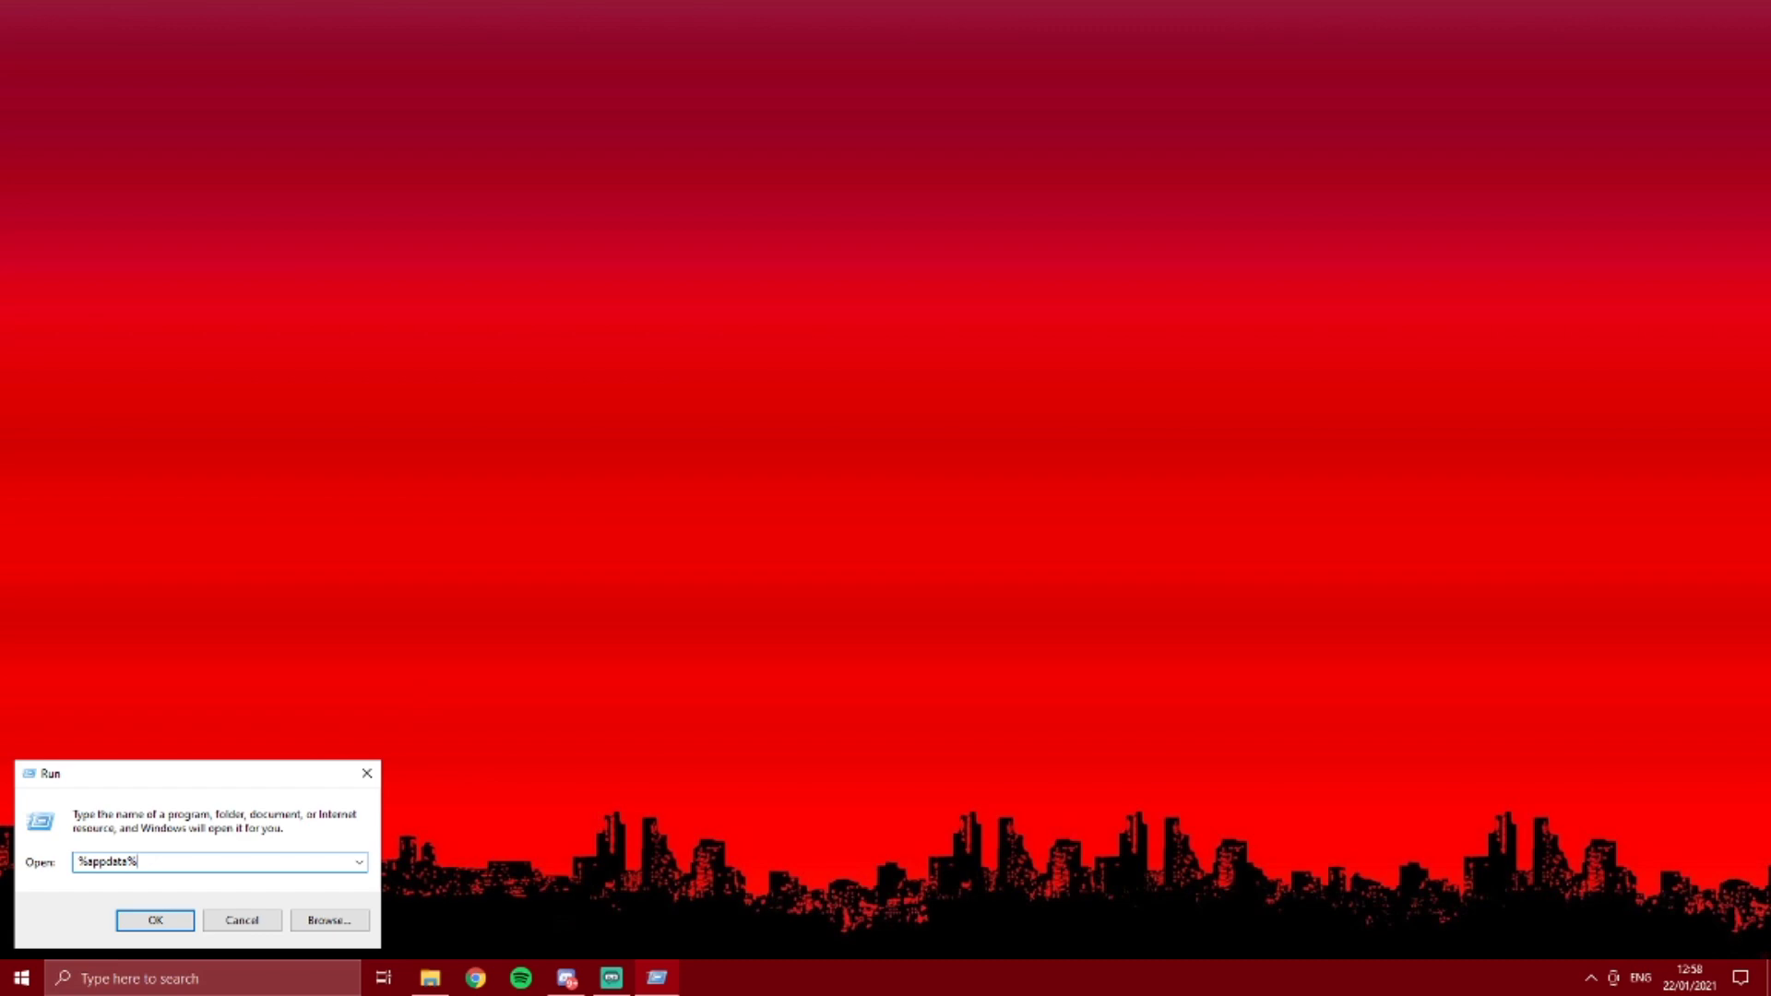
pyautogui.press('Return')
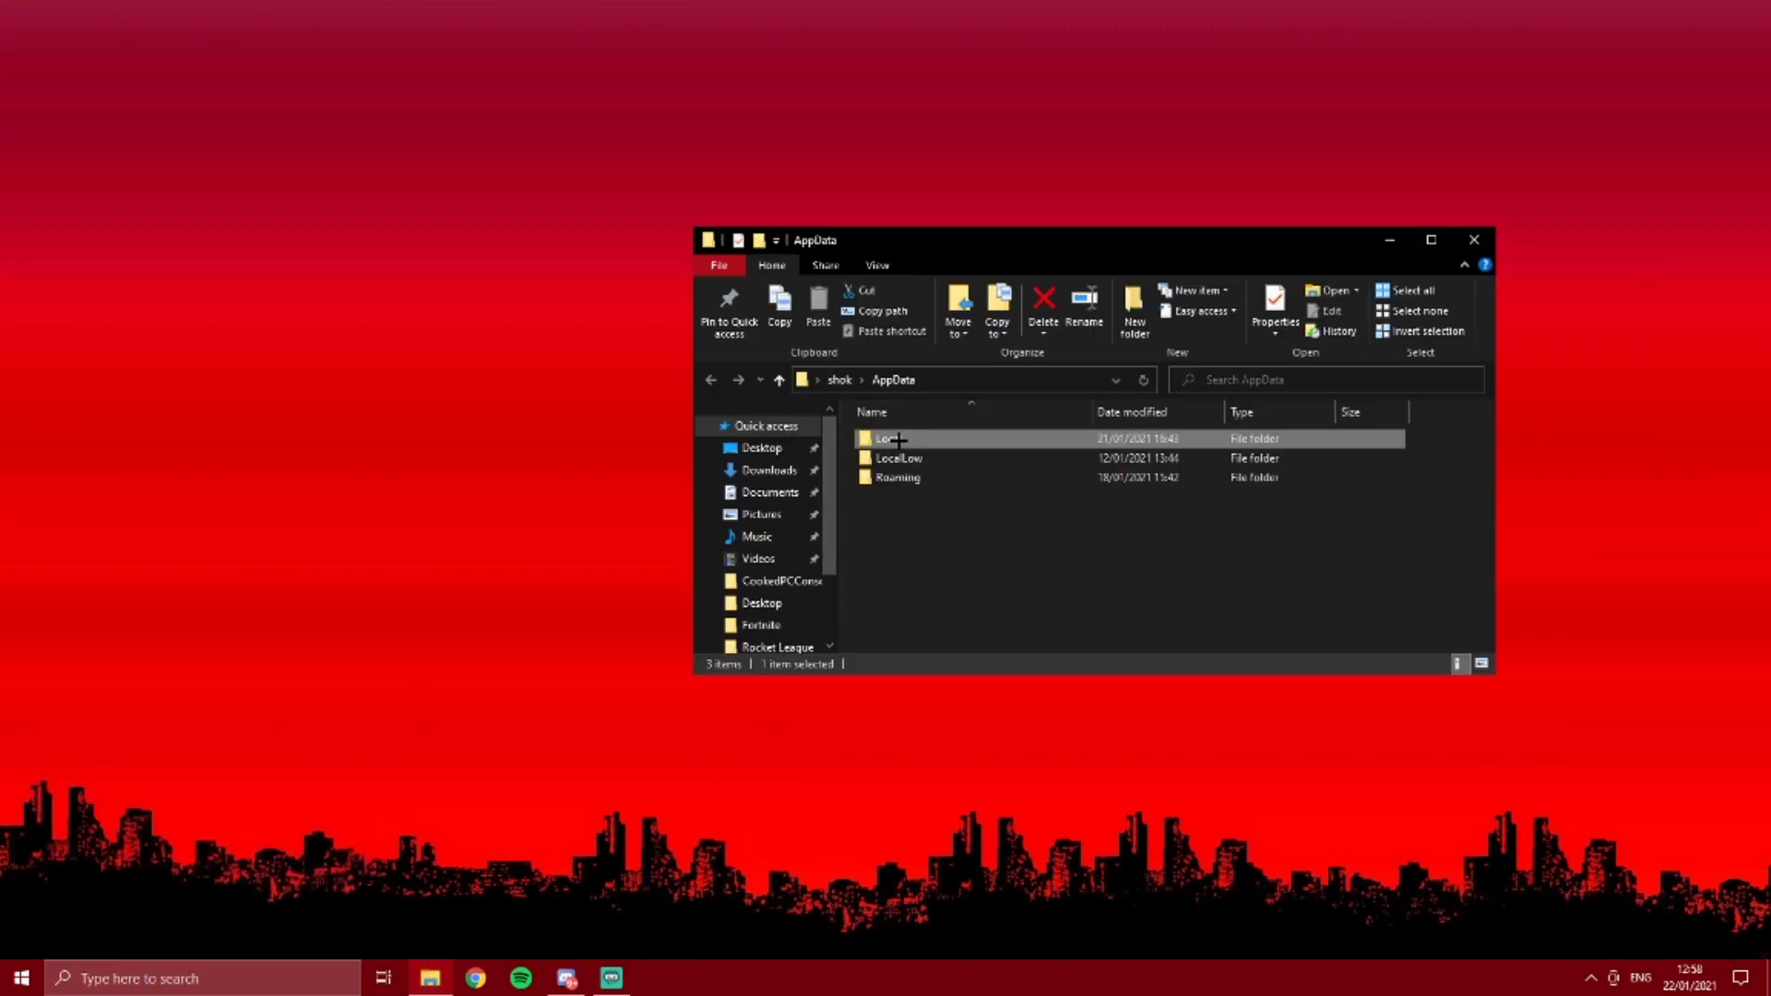
# Step: Navigate to Local\FortniteGame\Saved\Config\WindowsClient and locate GameUserSettings.ini
pyautogui.doubleClick(898, 440)
pyautogui.scroll(-4, 899, 443)
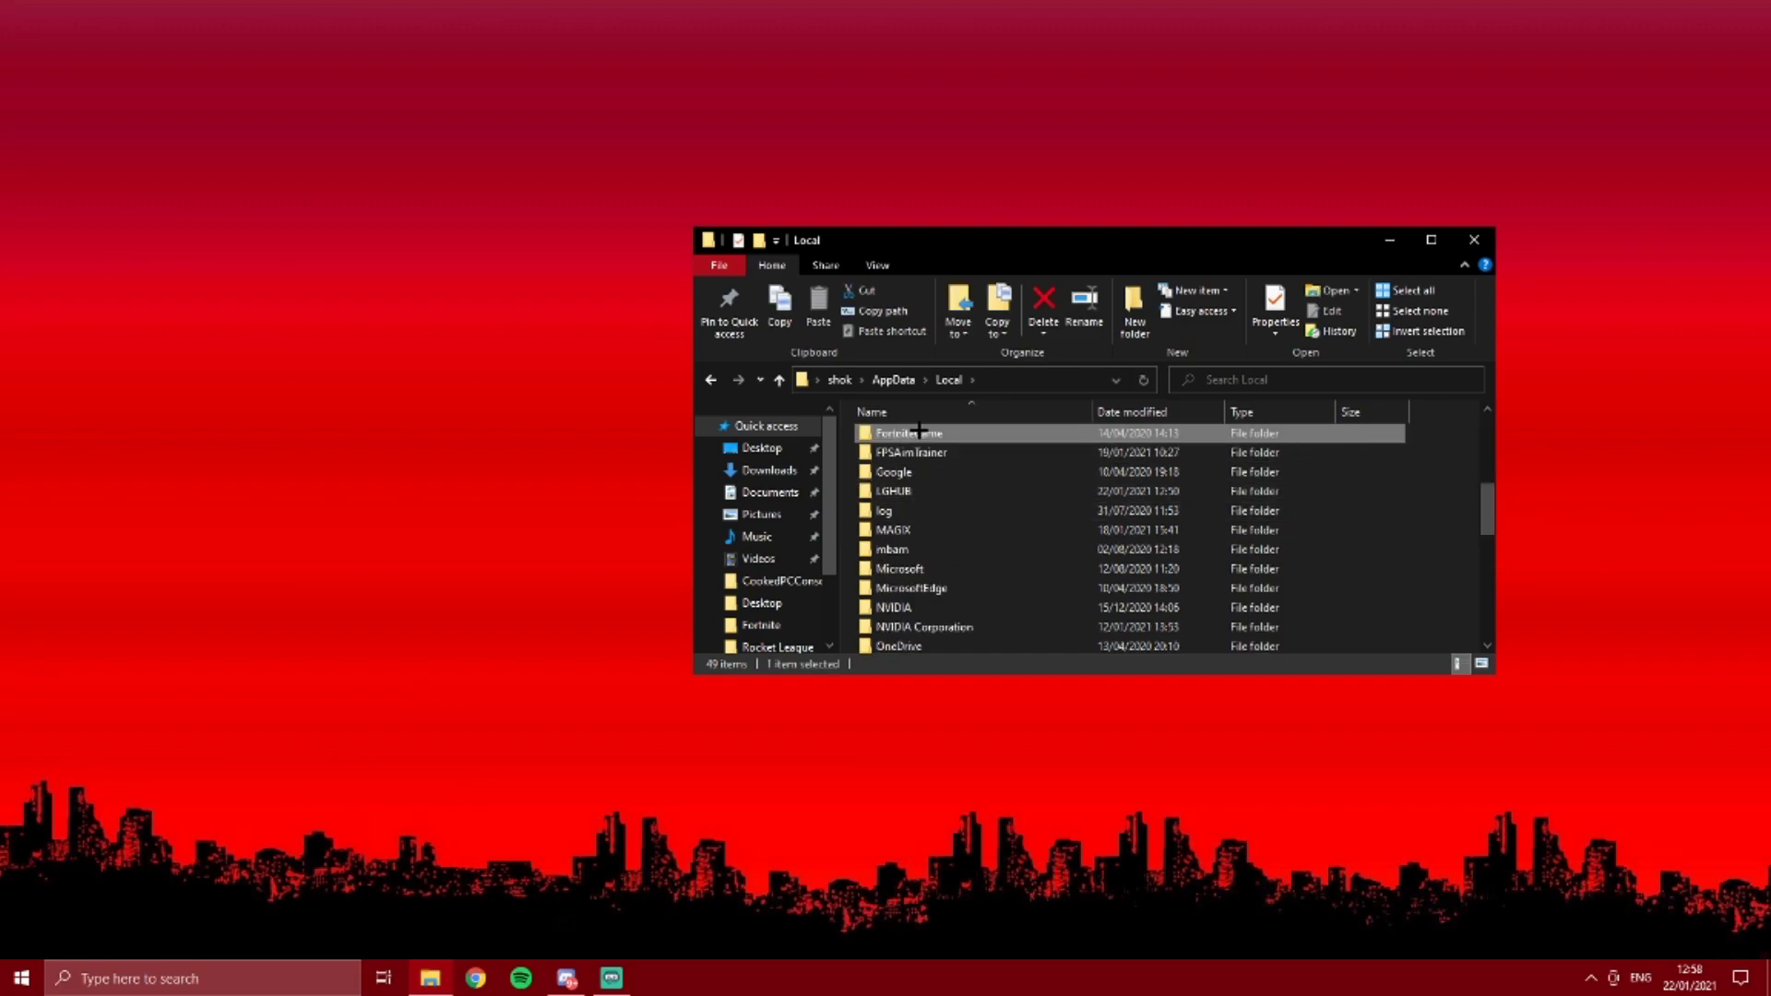
pyautogui.doubleClick(921, 439)
pyautogui.doubleClick(924, 440)
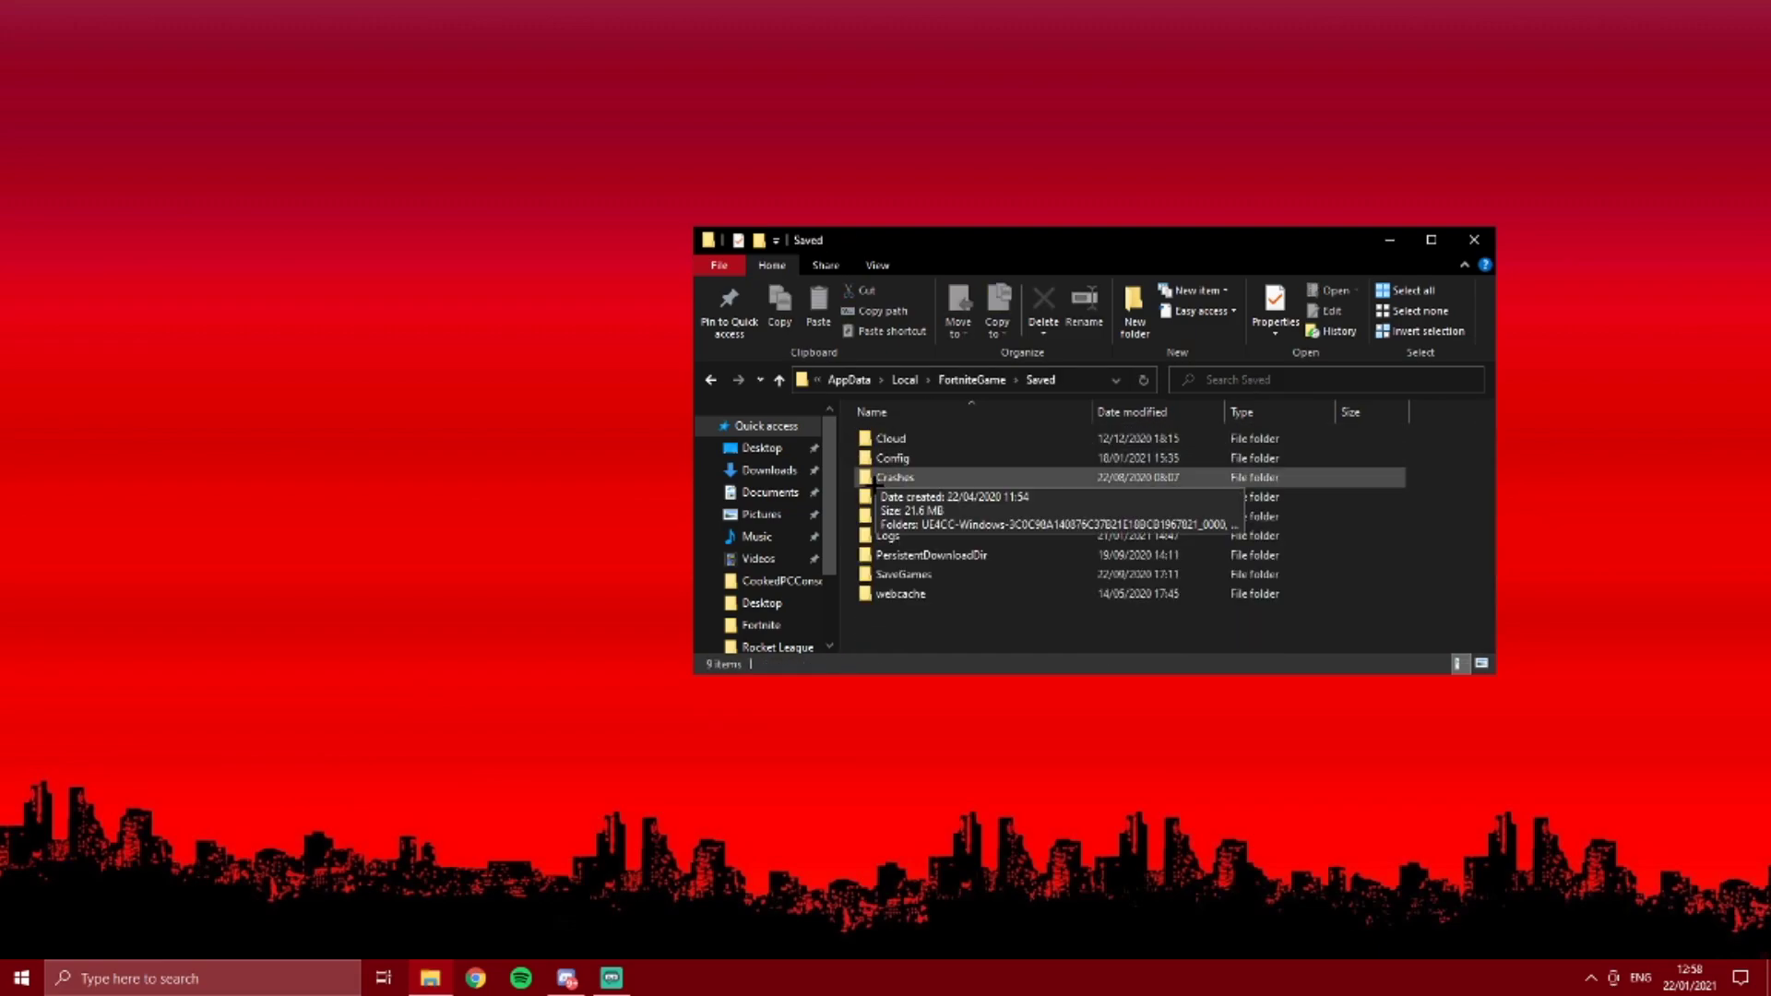
pyautogui.doubleClick(930, 458)
pyautogui.doubleClick(934, 458)
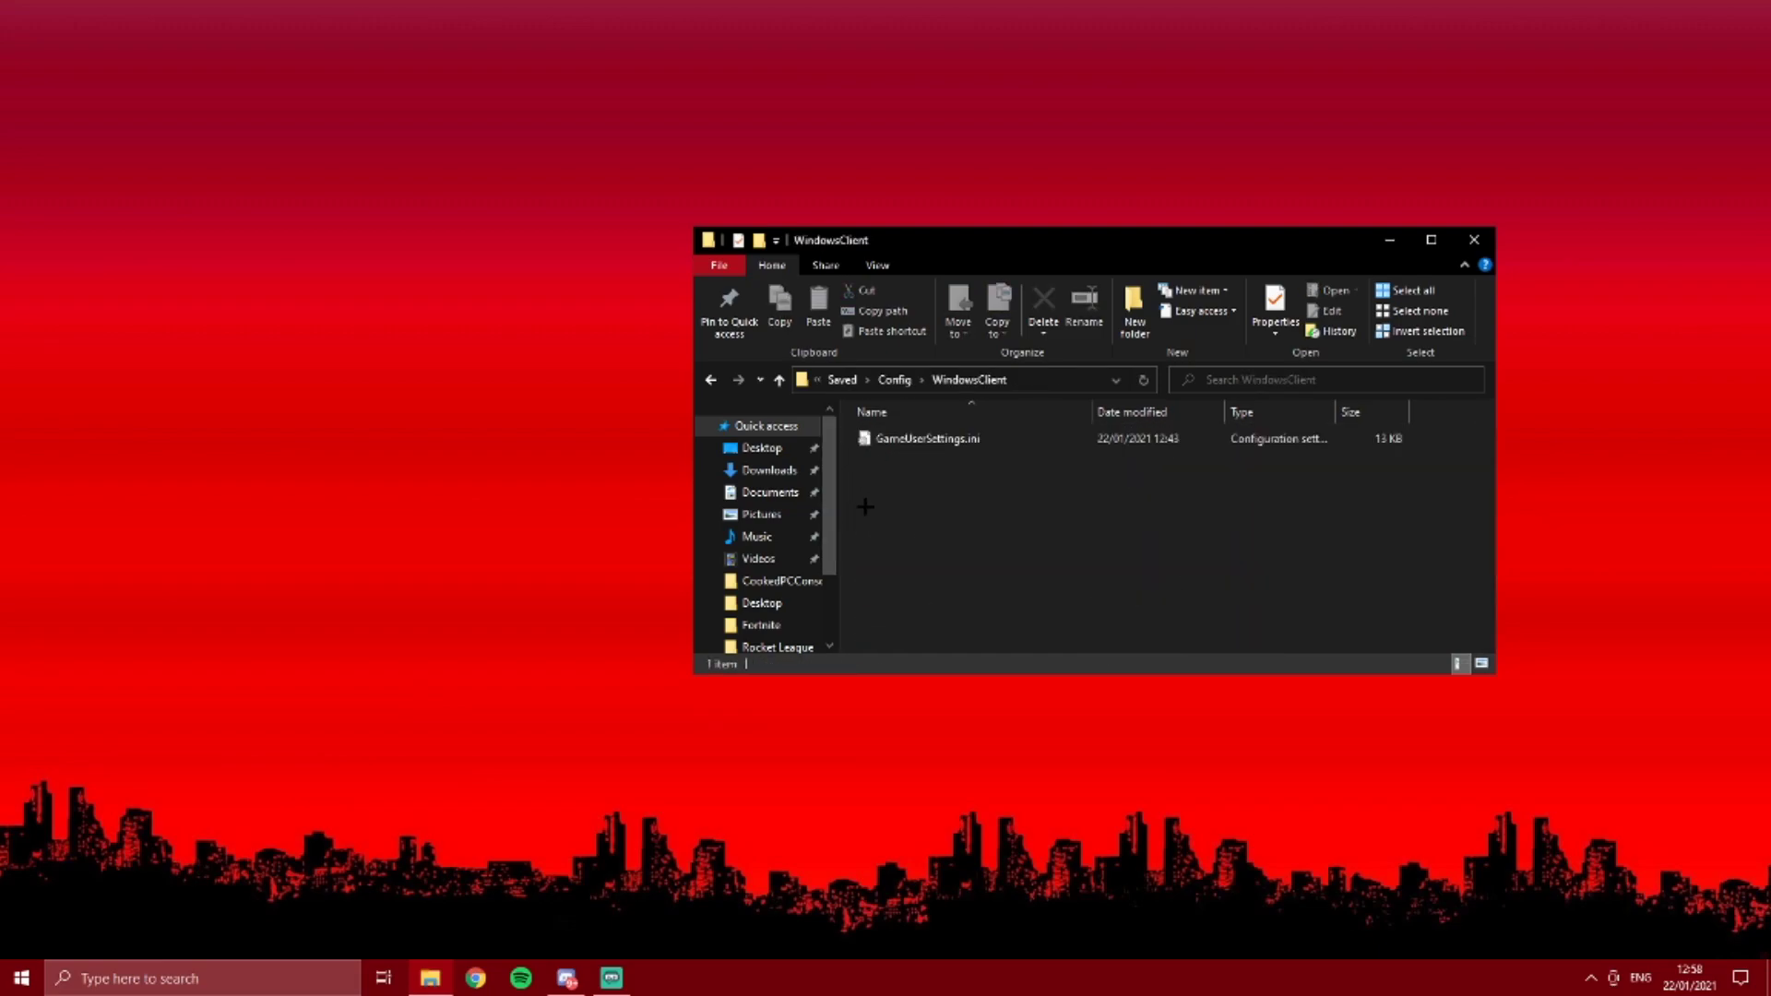
pyautogui.click(980, 441)
pyautogui.moveTo(858, 460); pyautogui.dragTo(991, 444)
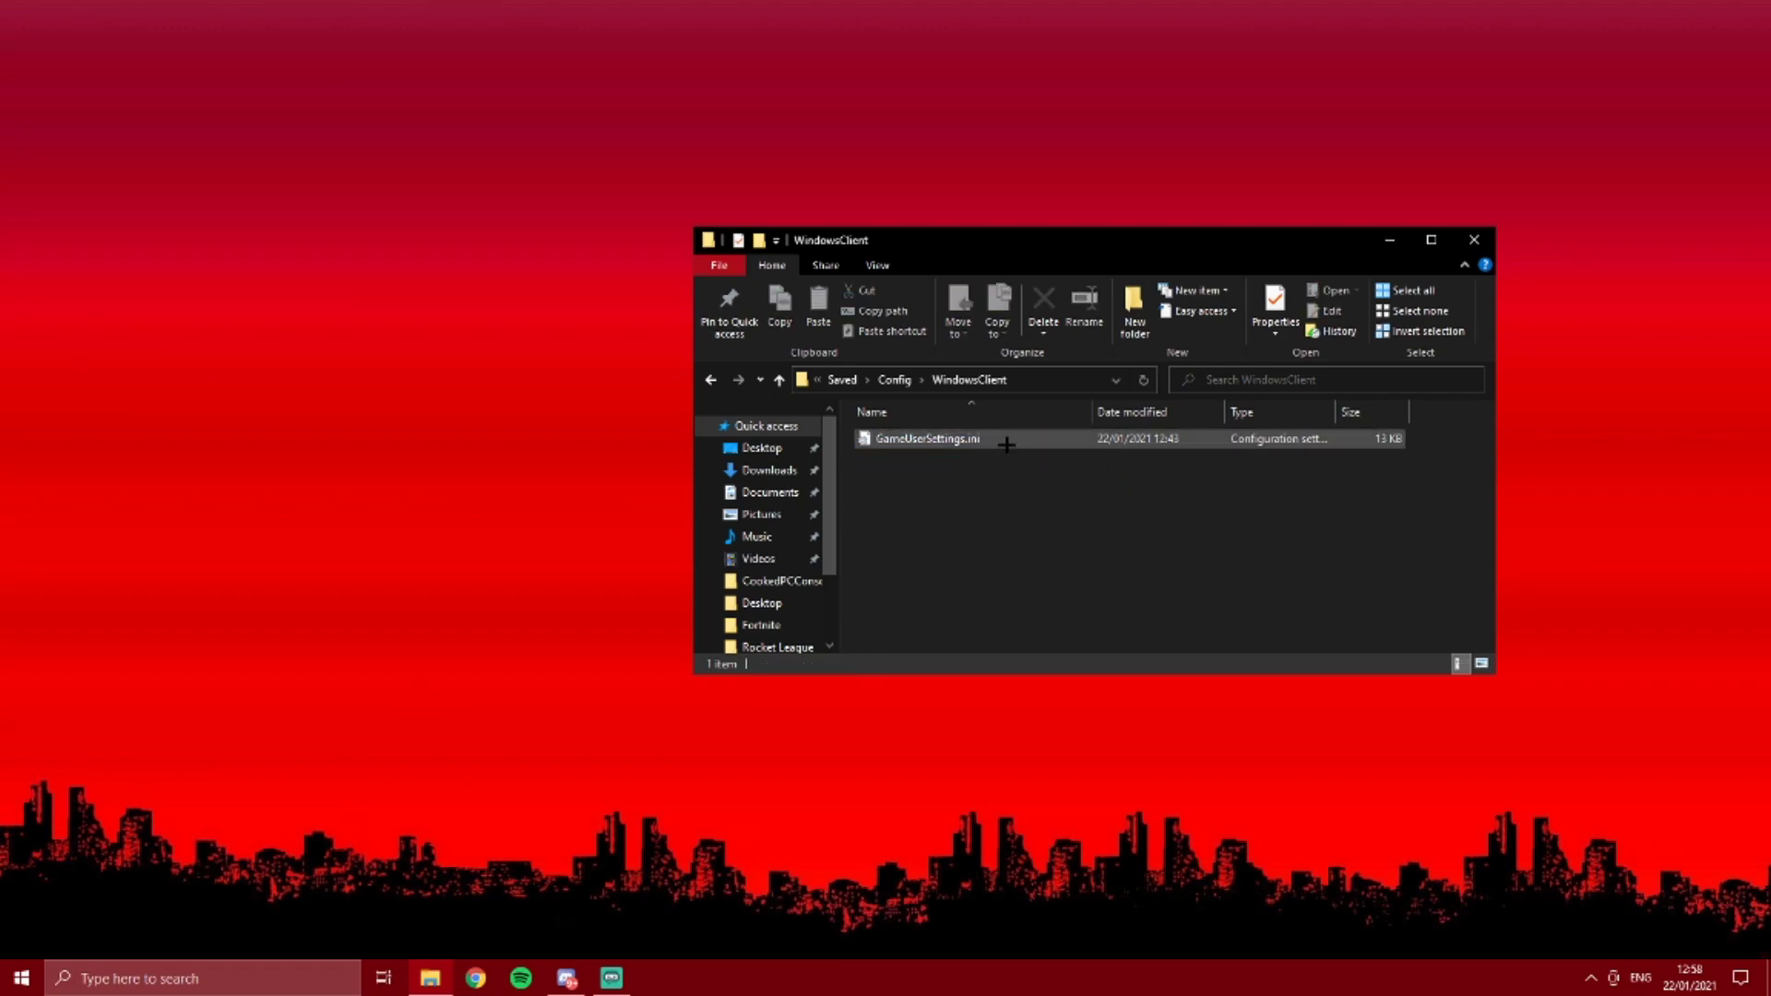
# Step: Clear GameUserSettings.ini's read-only attribute, apply it, and open the file in Notepad
pyautogui.rightClick(991, 442)
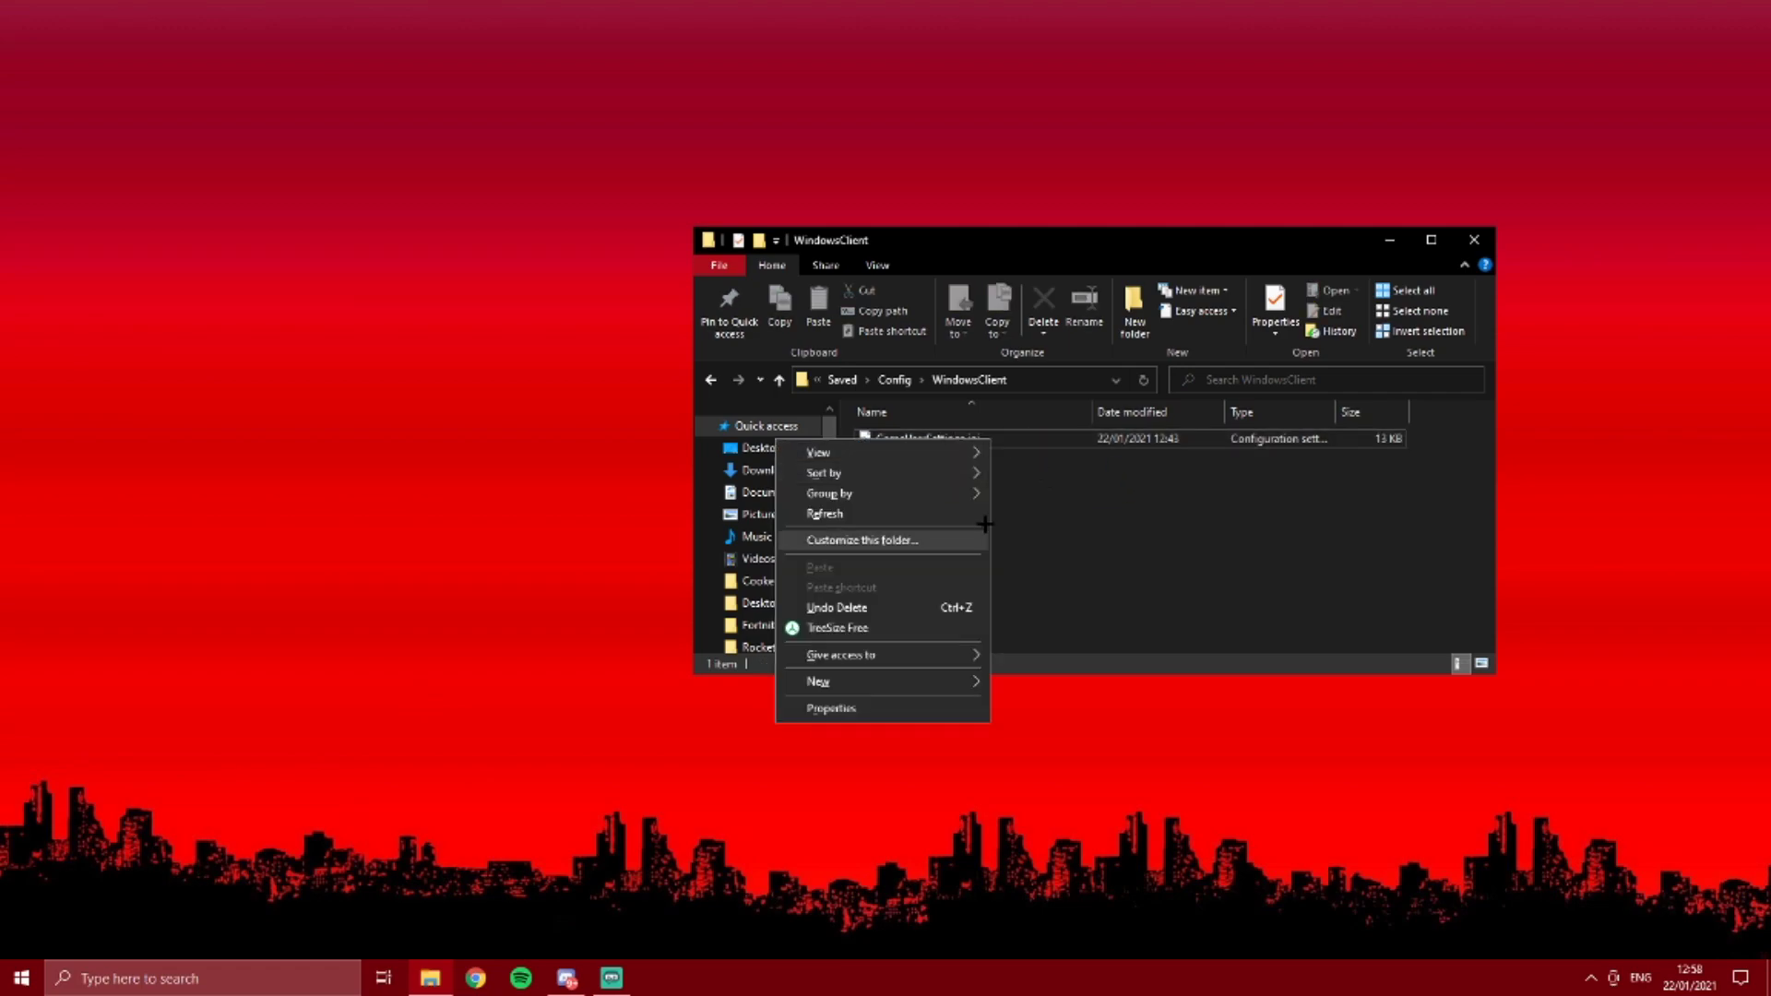
pyautogui.click(1024, 440)
pyautogui.rightClick(1024, 441)
pyautogui.click(830, 916)
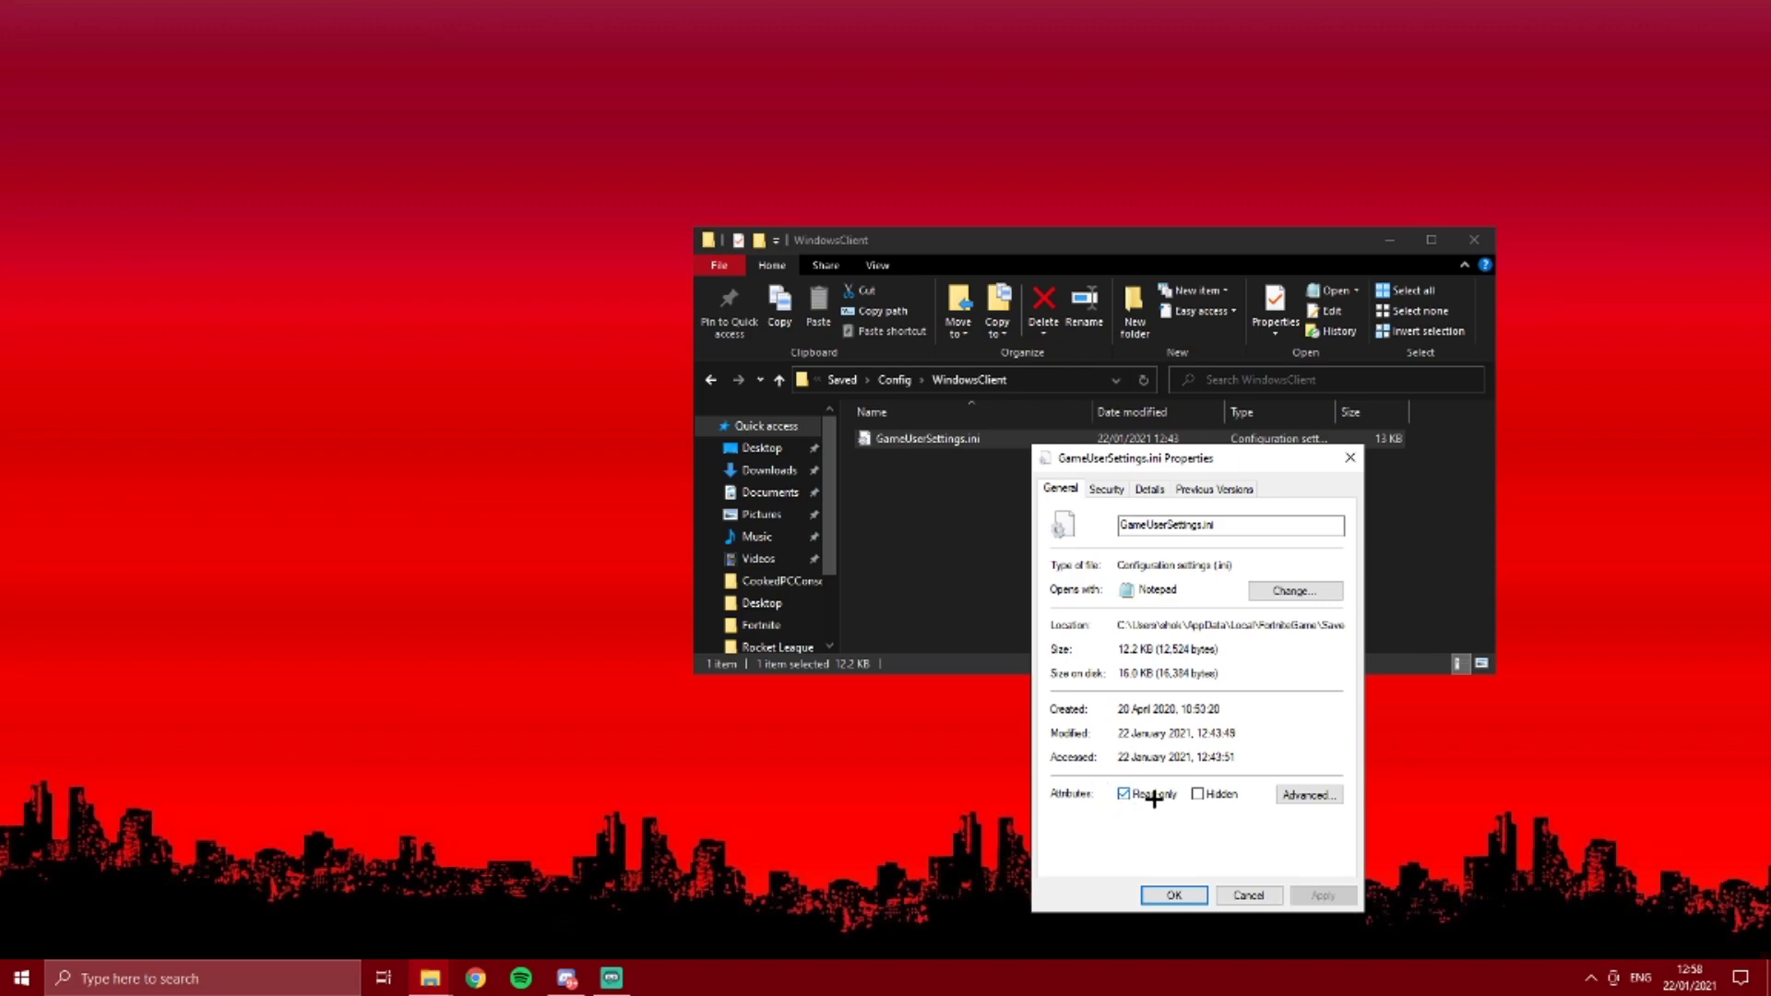
pyautogui.click(1123, 793)
pyautogui.click(1326, 893)
pyautogui.click(1175, 894)
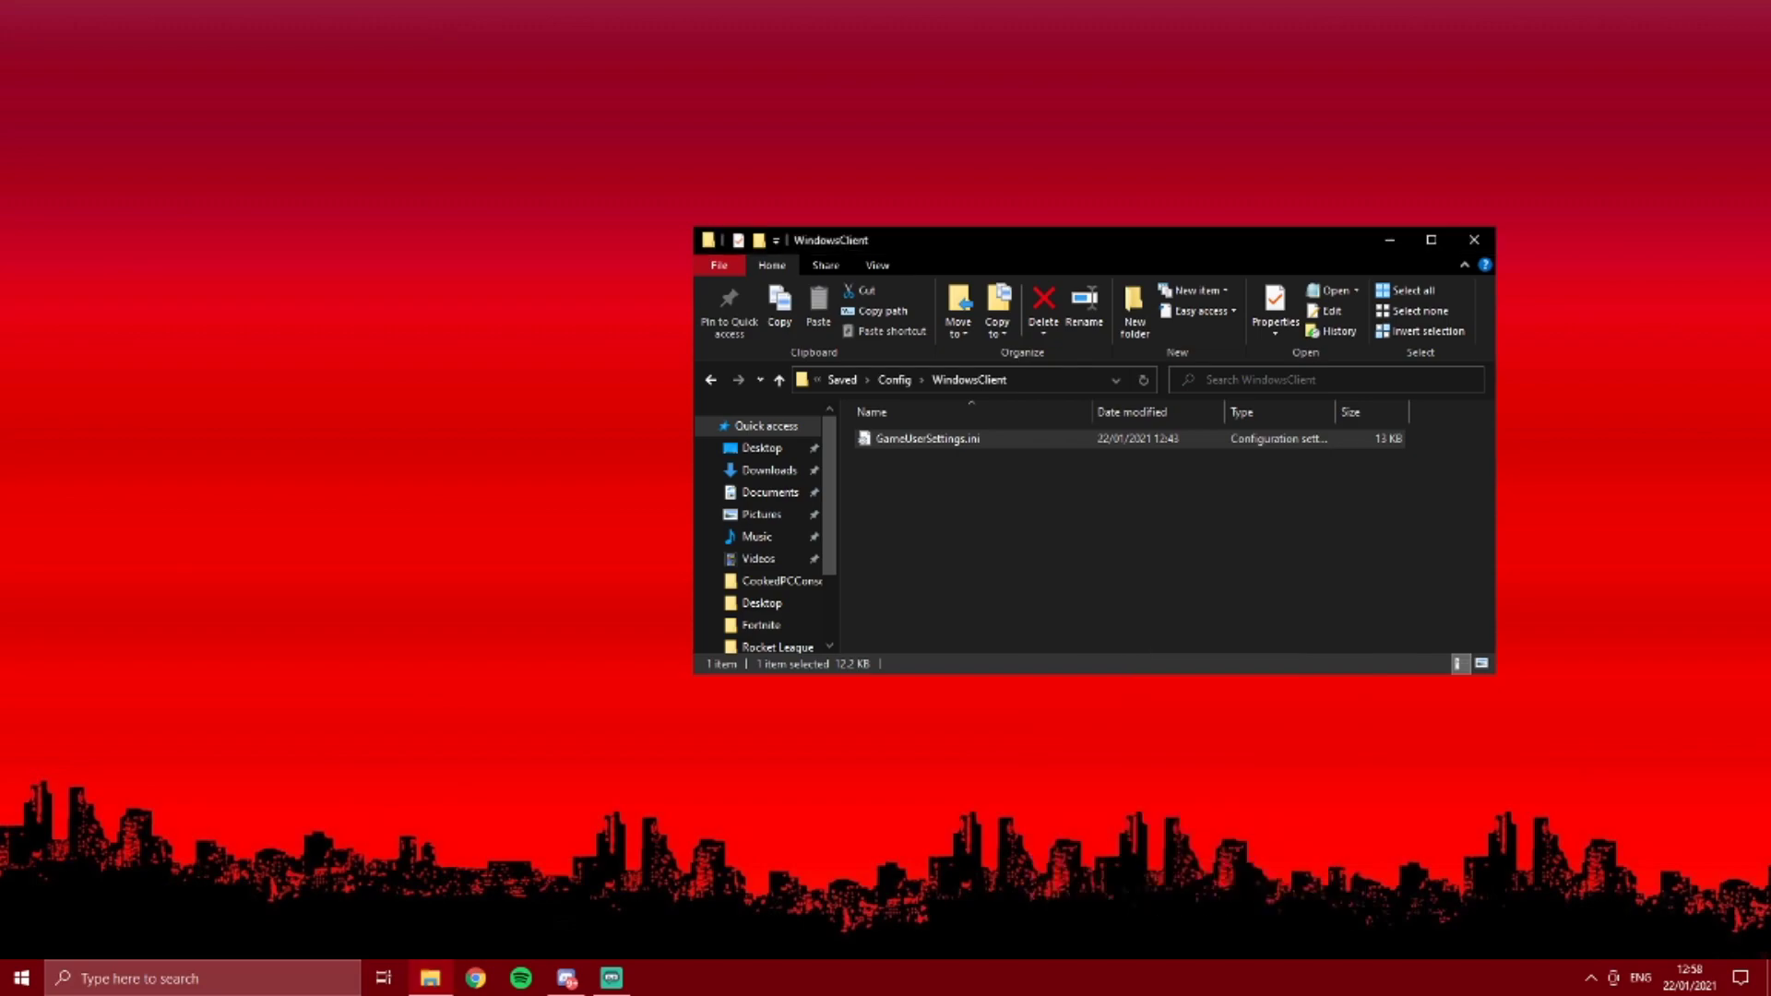
pyautogui.doubleClick(957, 440)
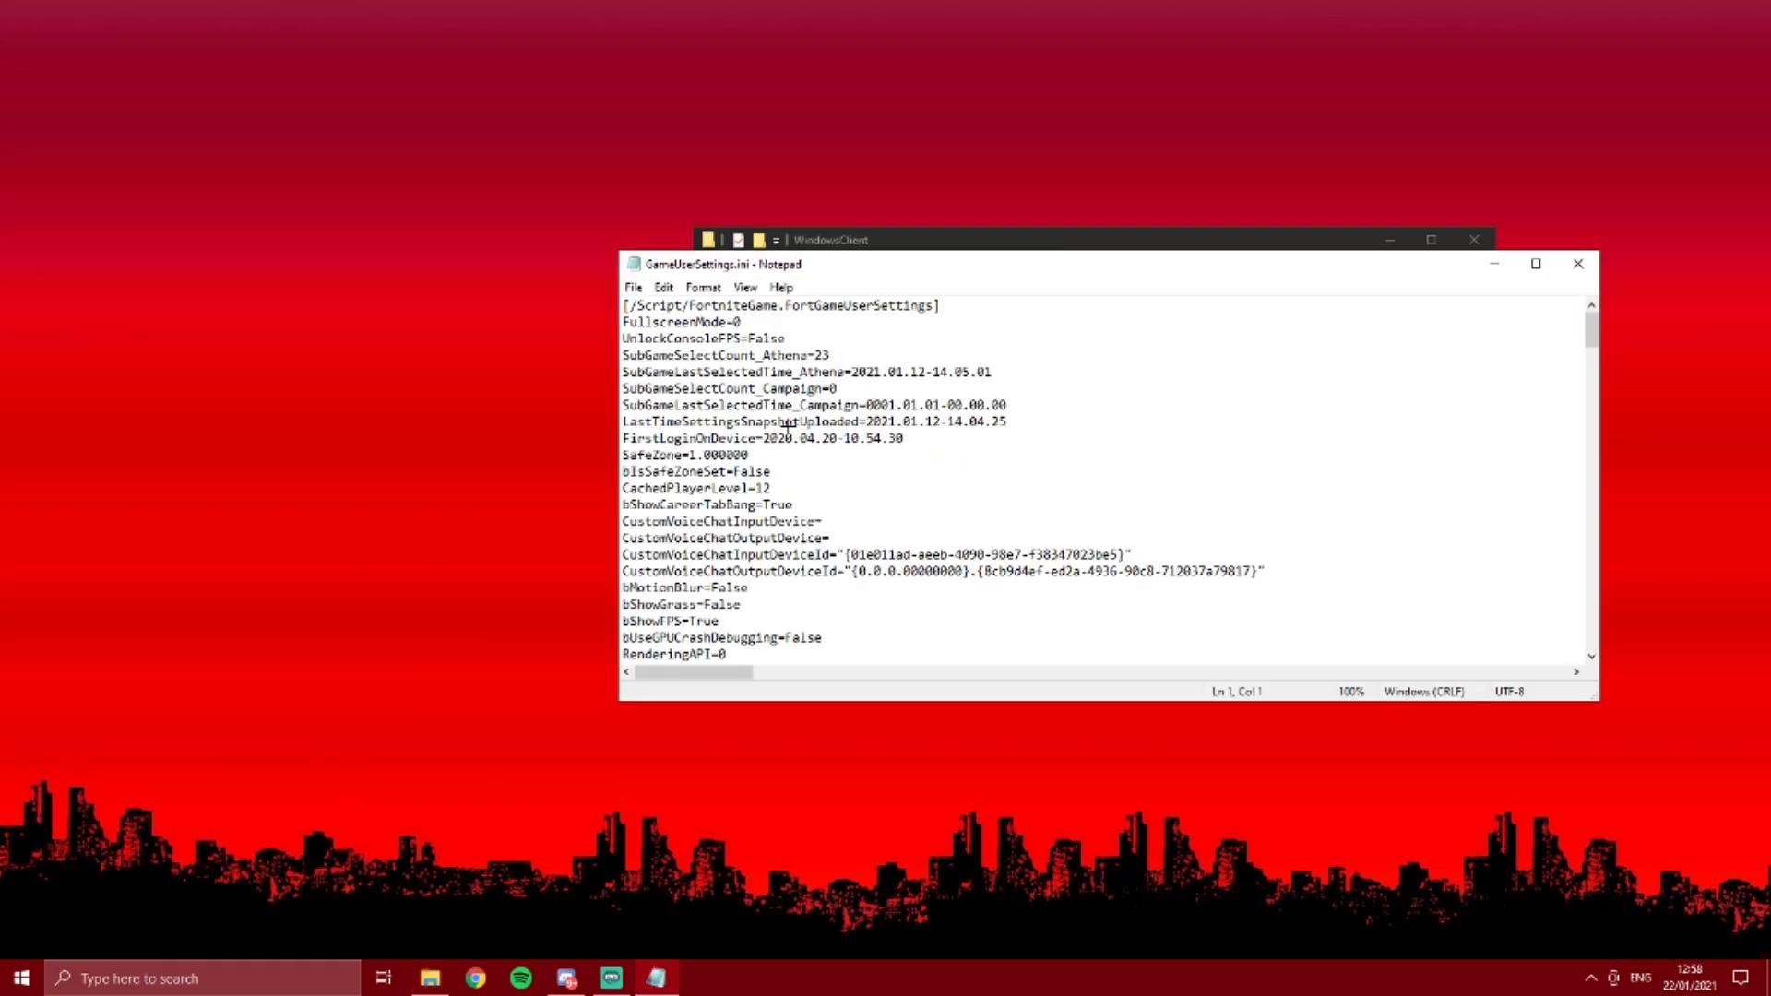
# Step: Maximize Notepad and scroll to the ResolutionSizeX and DynamicResolution lines
pyautogui.doubleClick(820, 264)
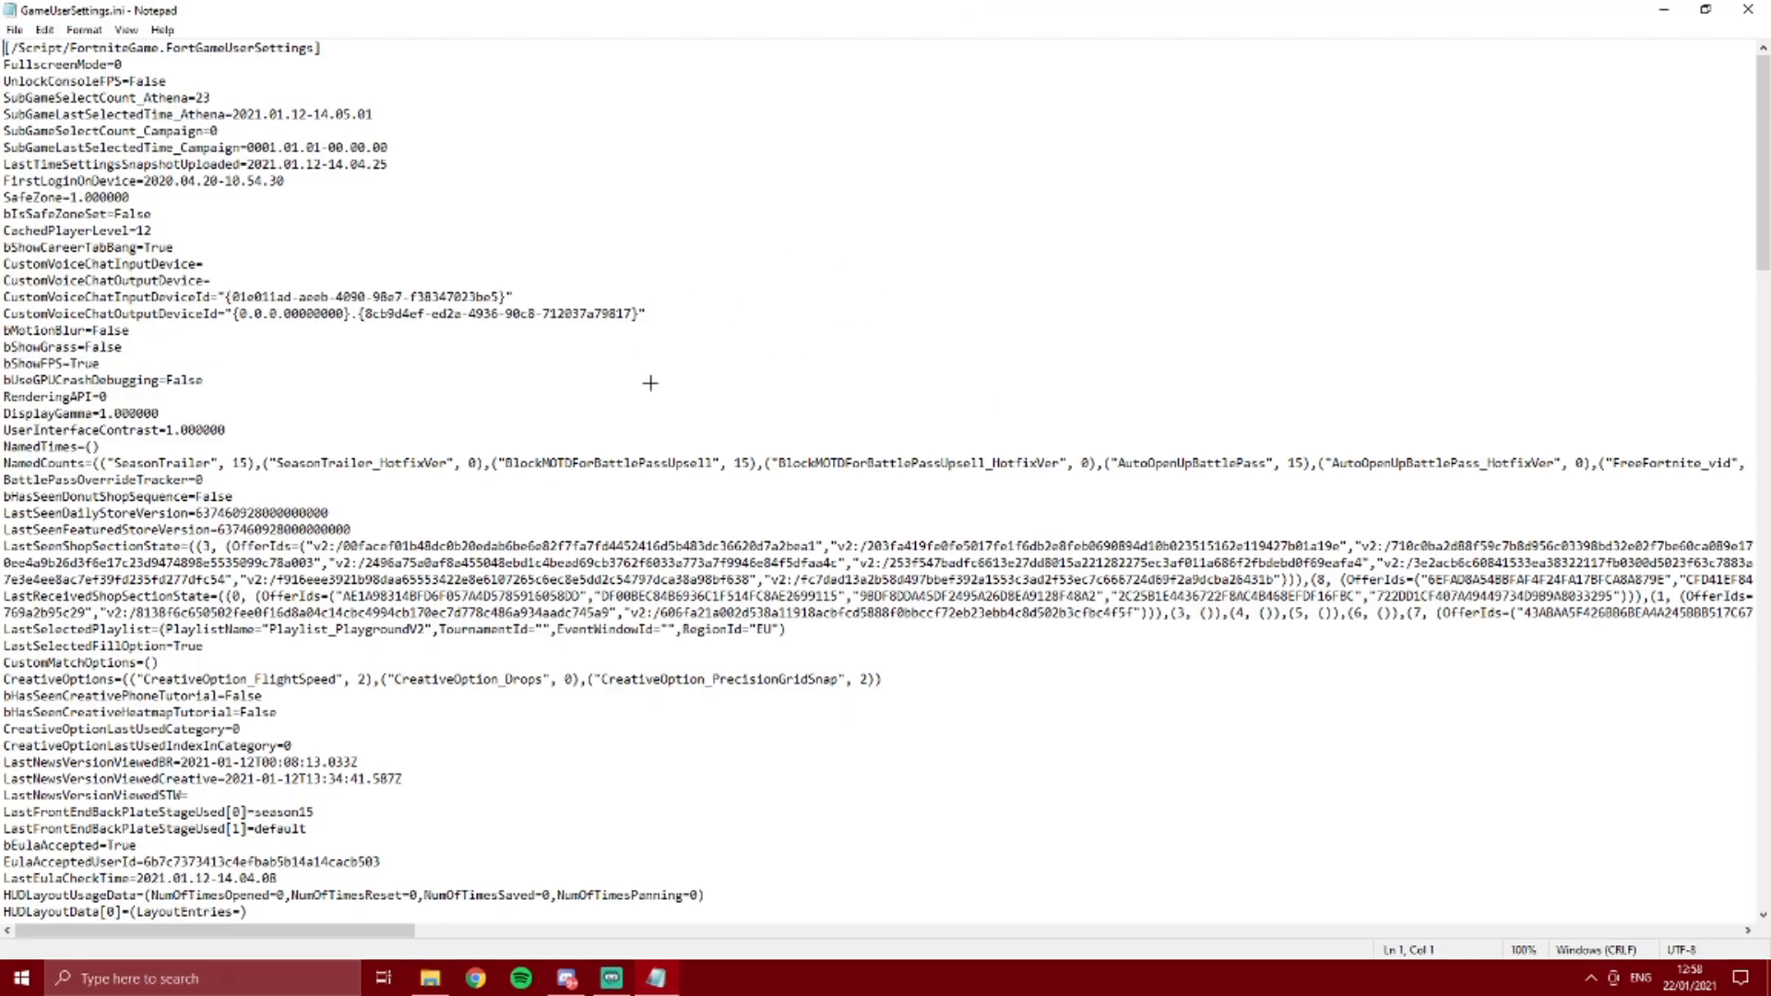
pyautogui.scroll(-20, 650, 383)
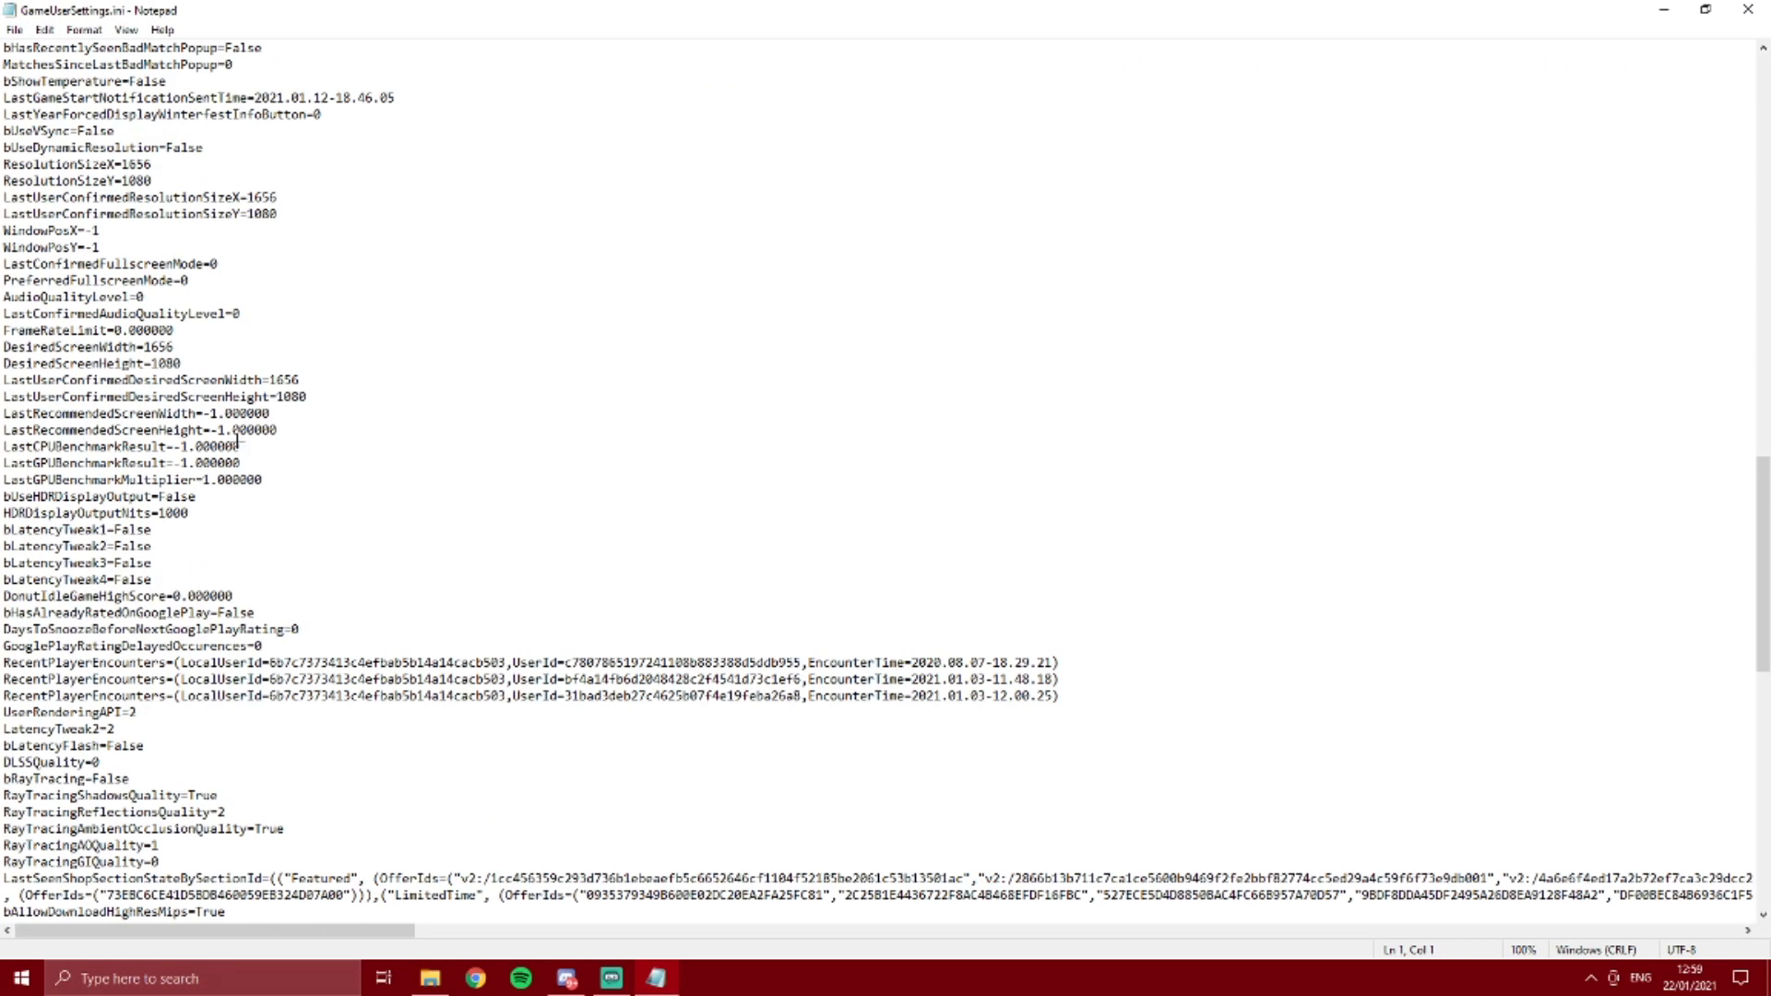
pyautogui.scroll(-10, 238, 443)
pyautogui.scroll(12, 235, 438)
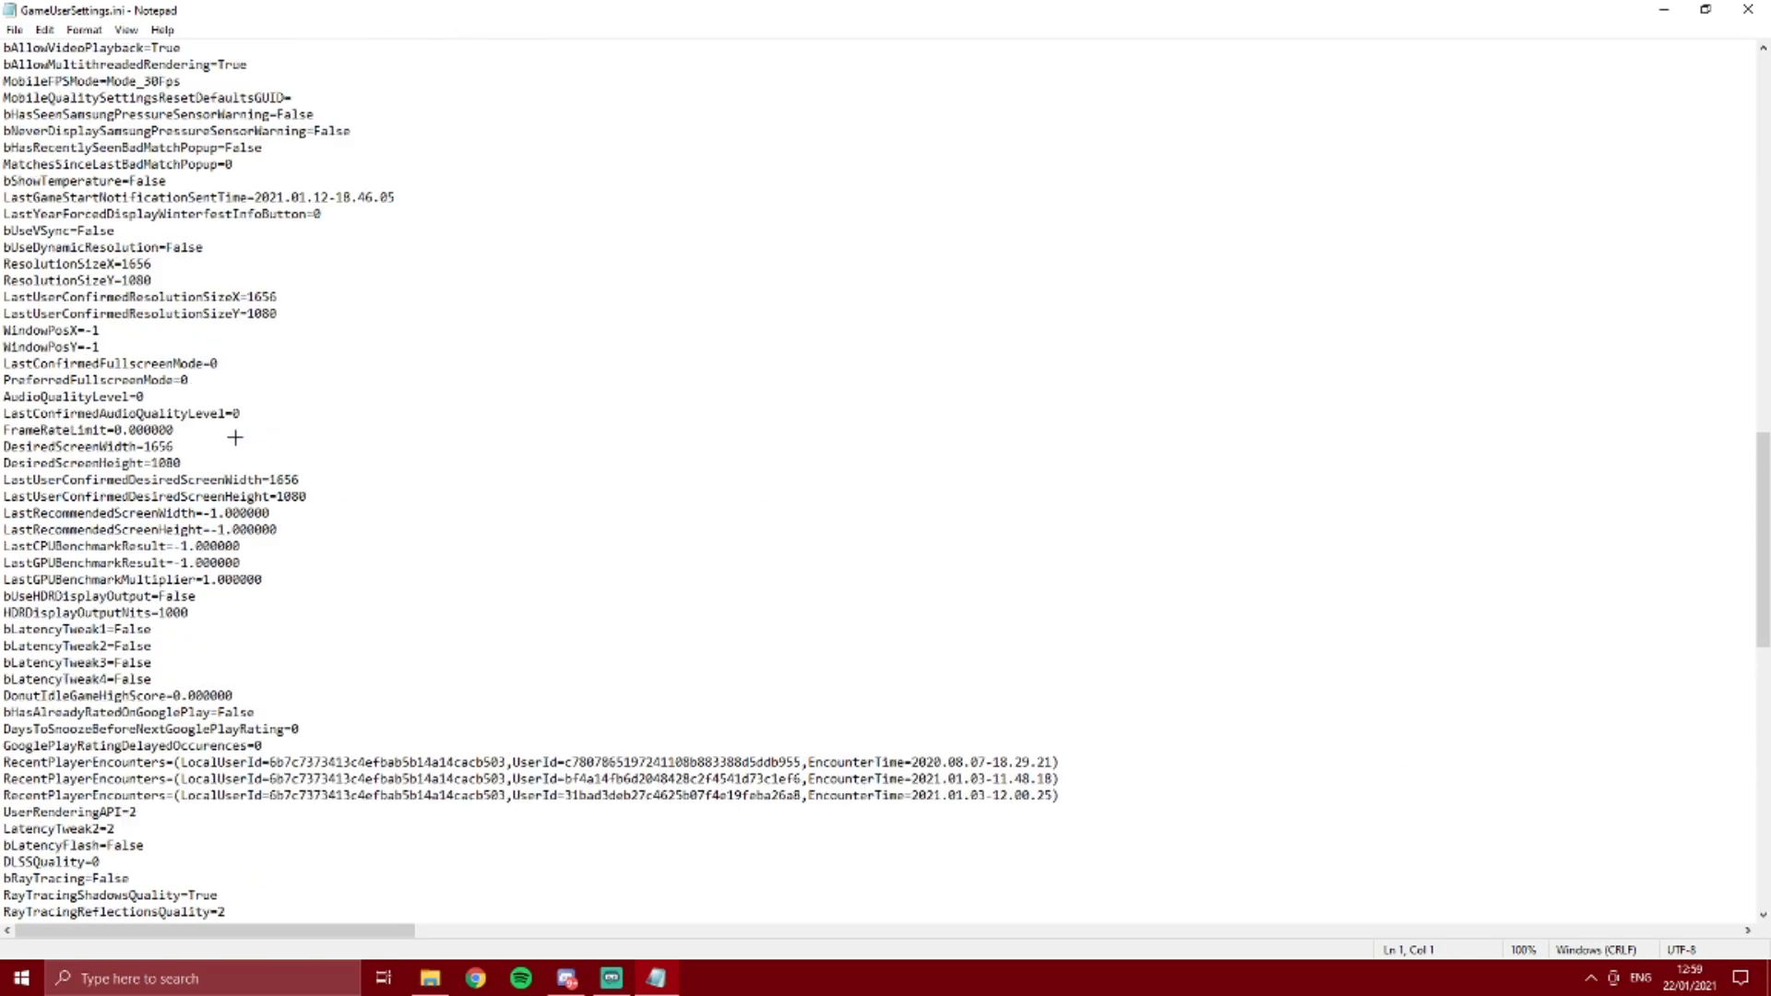
pyautogui.click(185, 267)
pyautogui.moveTo(33, 247); pyautogui.dragTo(240, 246)
pyautogui.click(240, 246)
pyautogui.scroll(2, 149, 272)
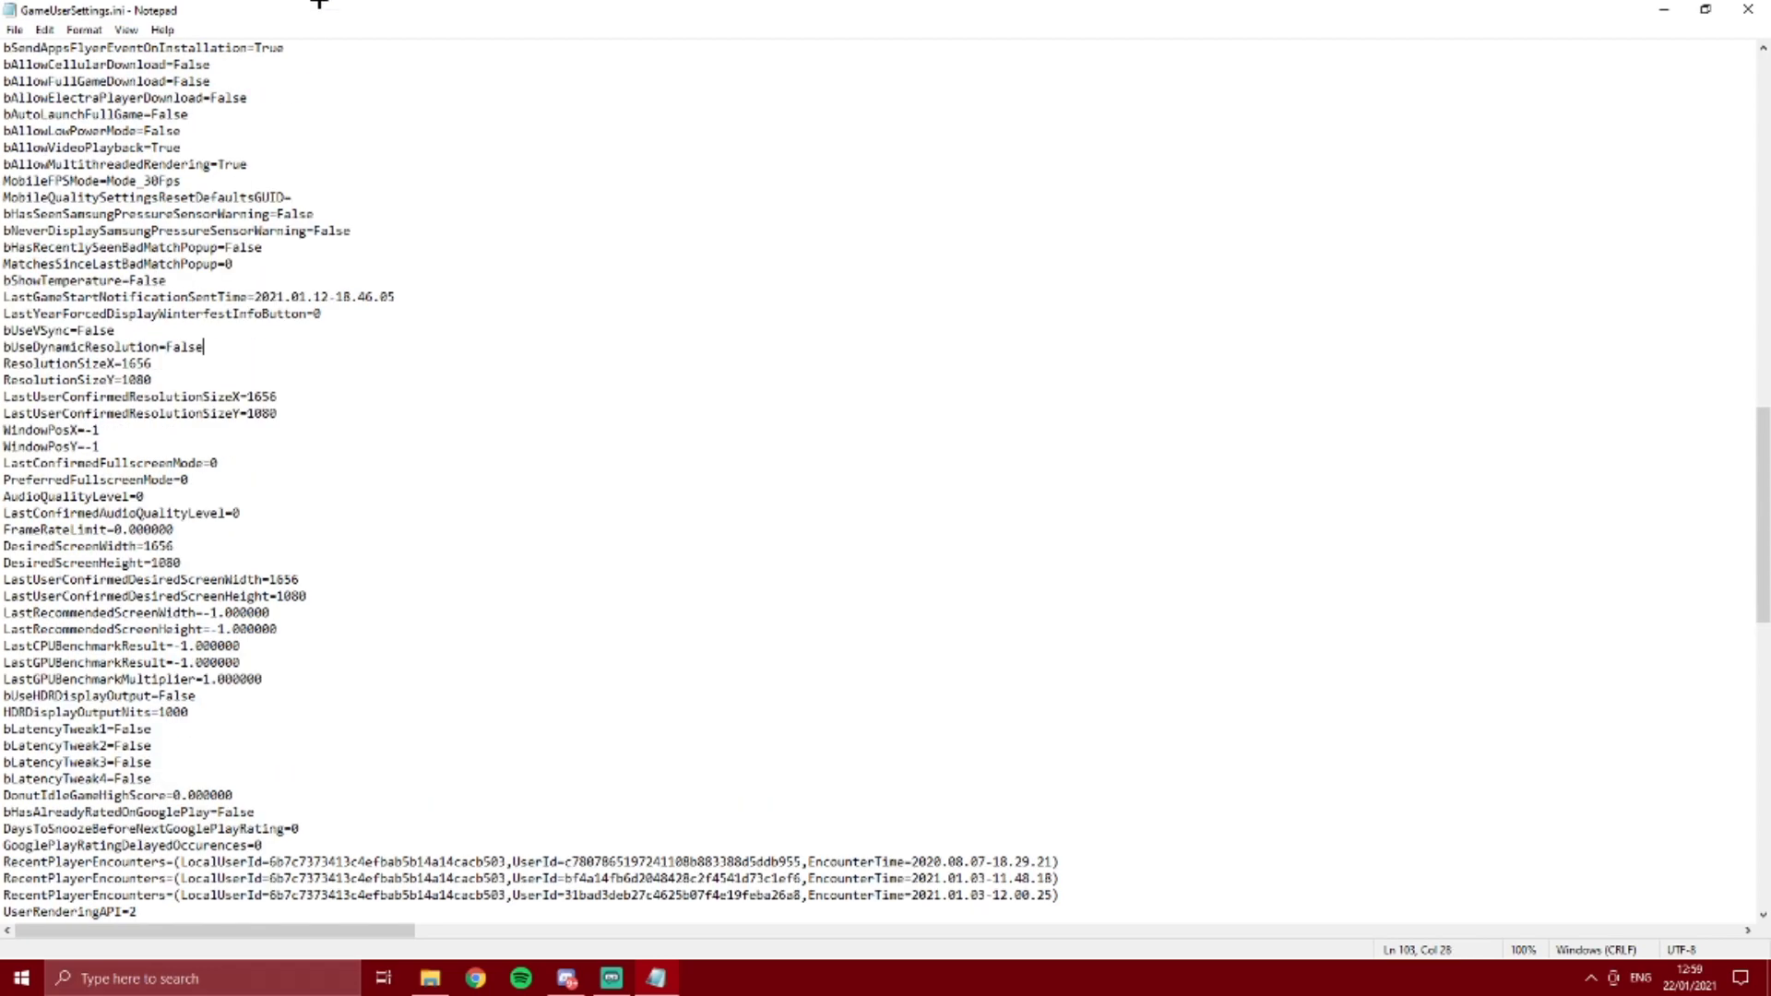
# Step: Restore Notepad, drag its bottom edge down to enlarge it, and select the 1656 ResolutionSizeX value
pyautogui.doubleClick(319, 5)
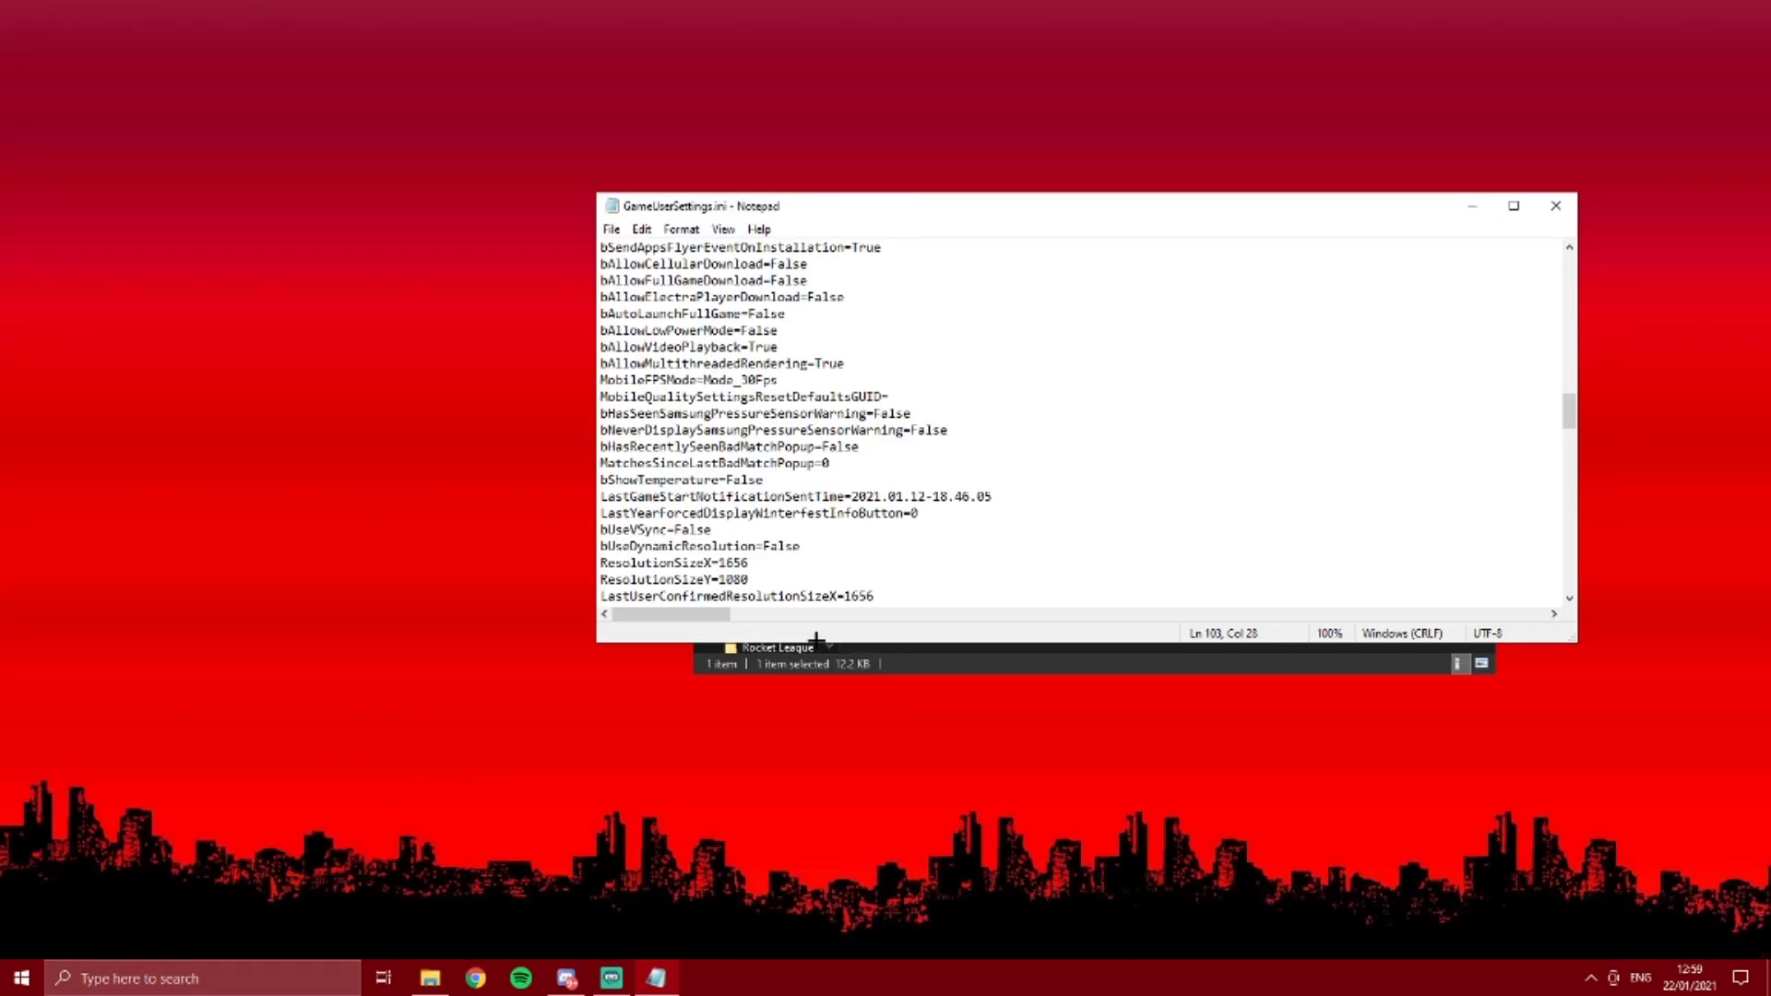
pyautogui.moveTo(815, 640); pyautogui.dragTo(815, 765)
pyautogui.scroll(-1, 738, 562)
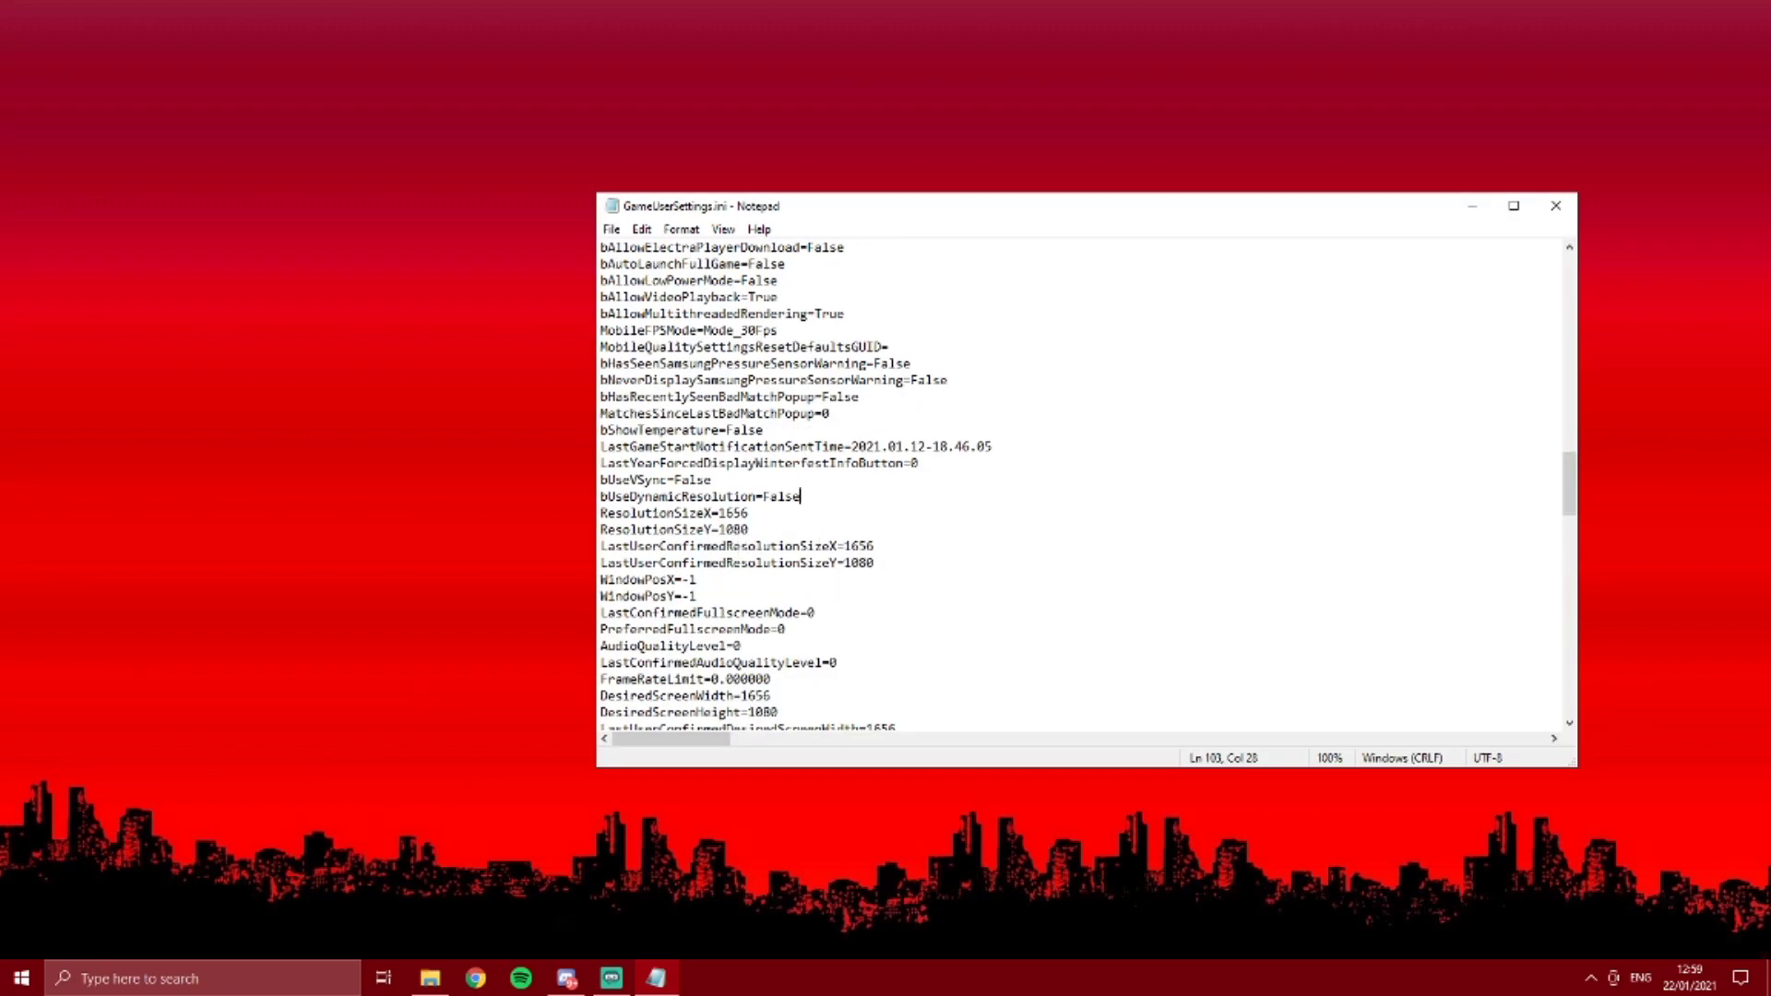
pyautogui.moveTo(778, 515); pyautogui.dragTo(719, 515)
# Step: Change ResolutionSizeX and LastUserConfirmedResolutionSizeX to 1750, then revert them to 1656
pyautogui.write('750')
pyautogui.moveTo(884, 552); pyautogui.dragTo(856, 551)
pyautogui.write('750')
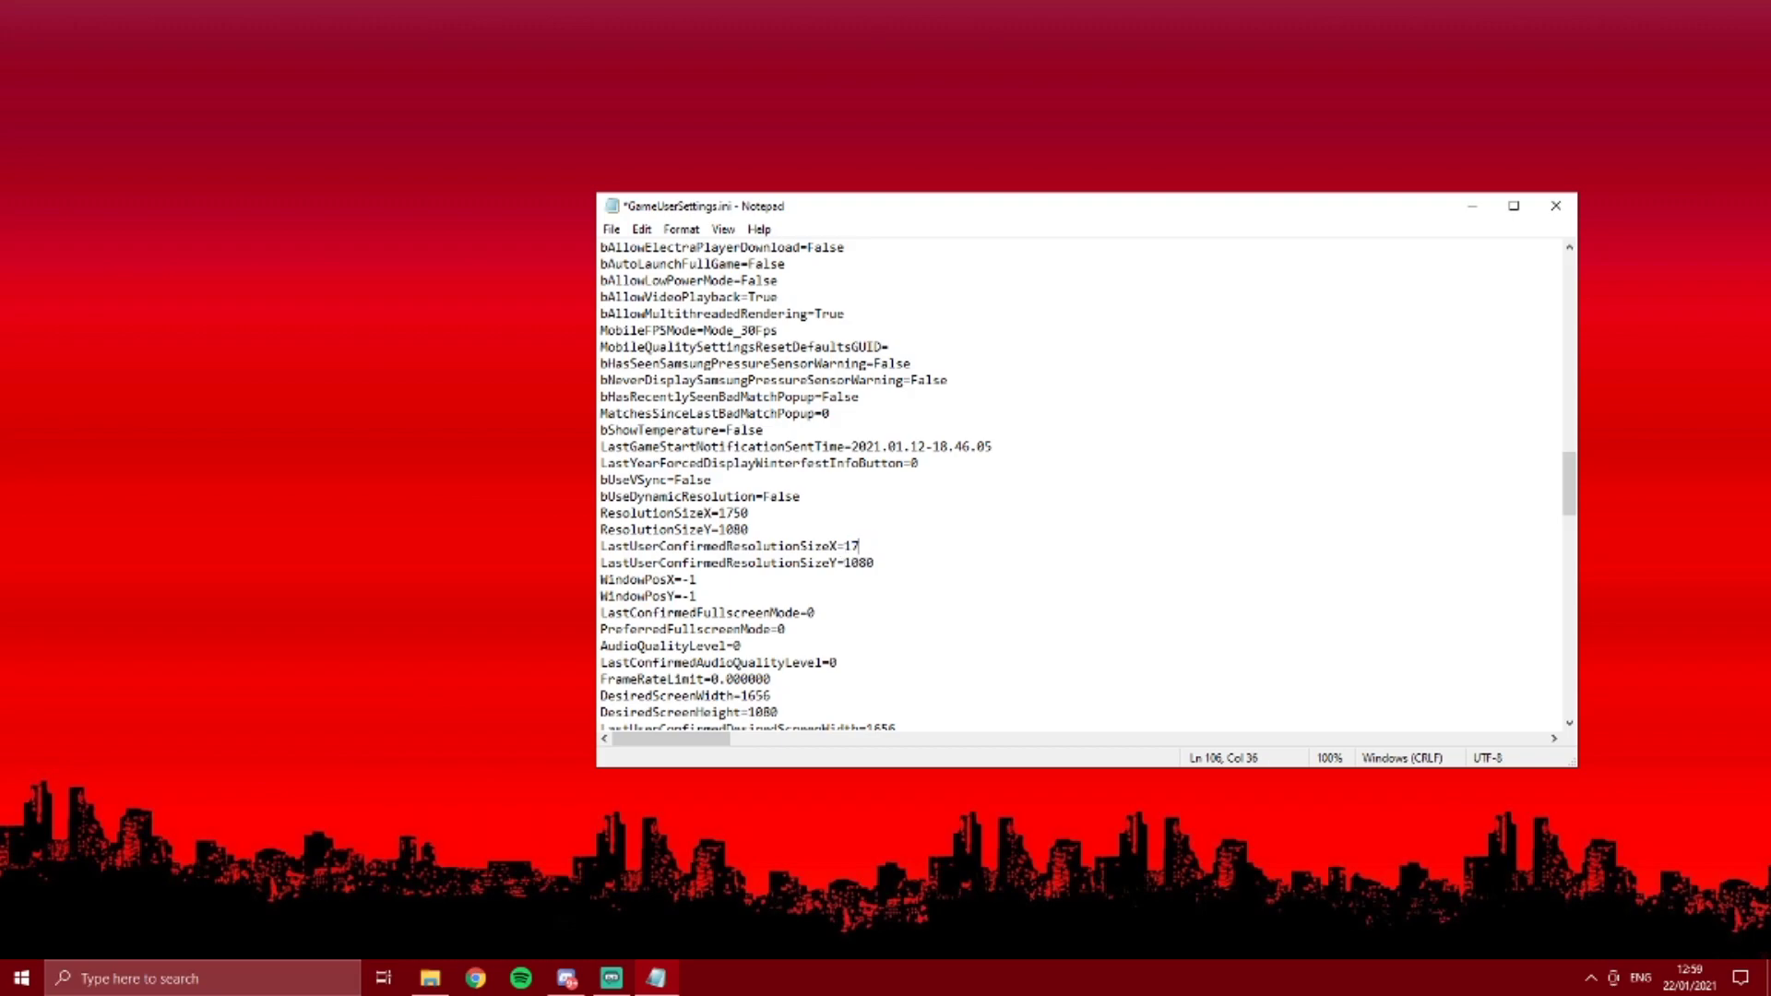
pyautogui.write('6')
pyautogui.moveTo(749, 513); pyautogui.dragTo(725, 513)
pyautogui.write('656')
# Step: Scroll down and select the DesiredScreenWidth values
pyautogui.scroll(-1, 747, 646)
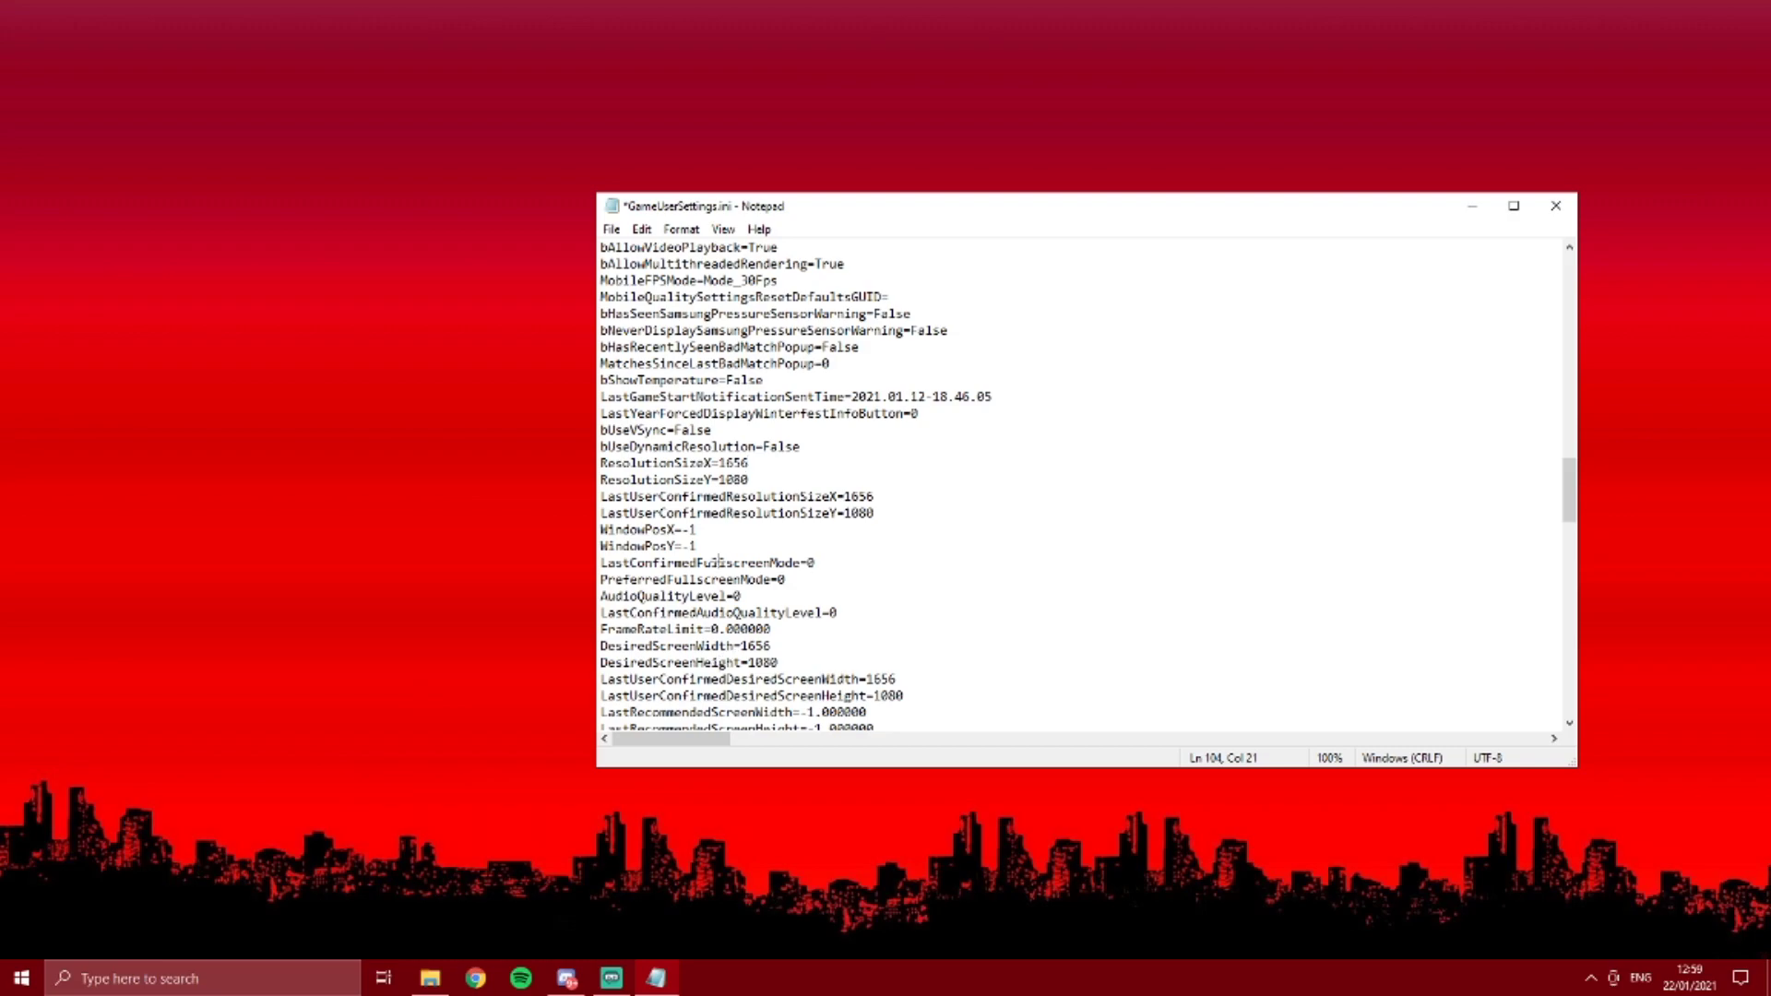
pyautogui.moveTo(627, 653); pyautogui.dragTo(746, 651)
pyautogui.scroll(-1, 748, 651)
pyautogui.moveTo(899, 631); pyautogui.dragTo(866, 631)
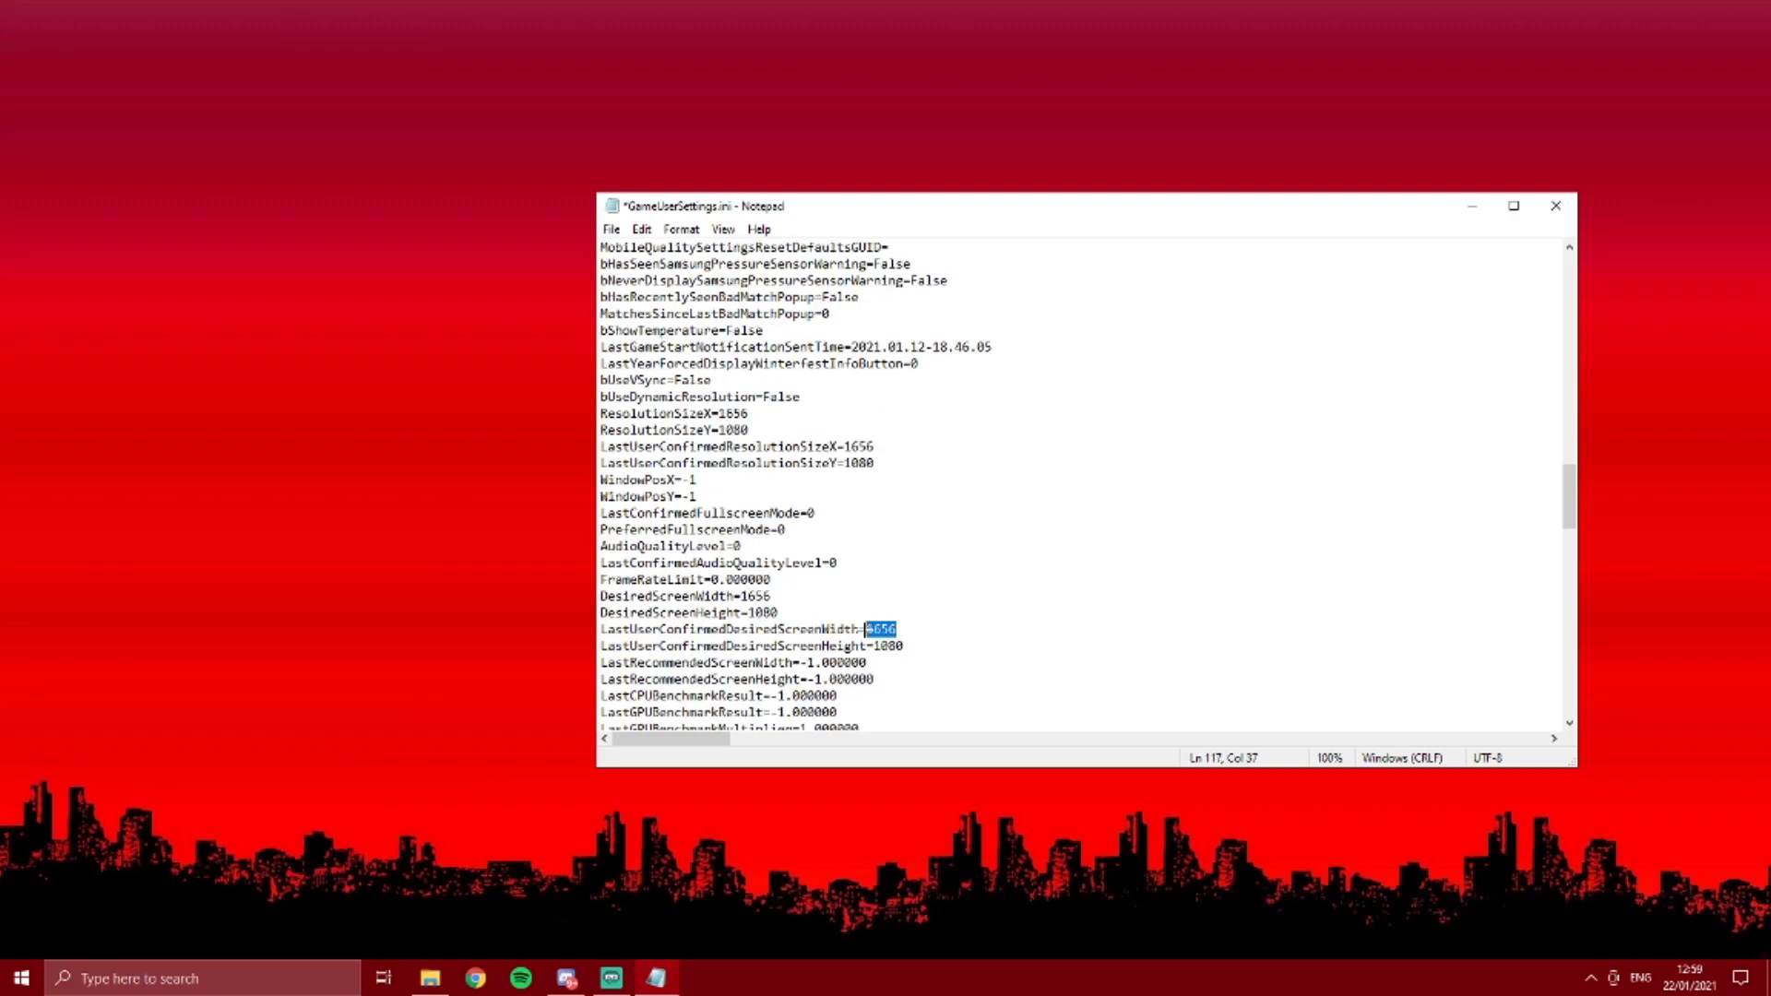
pyautogui.scroll(-6, 870, 631)
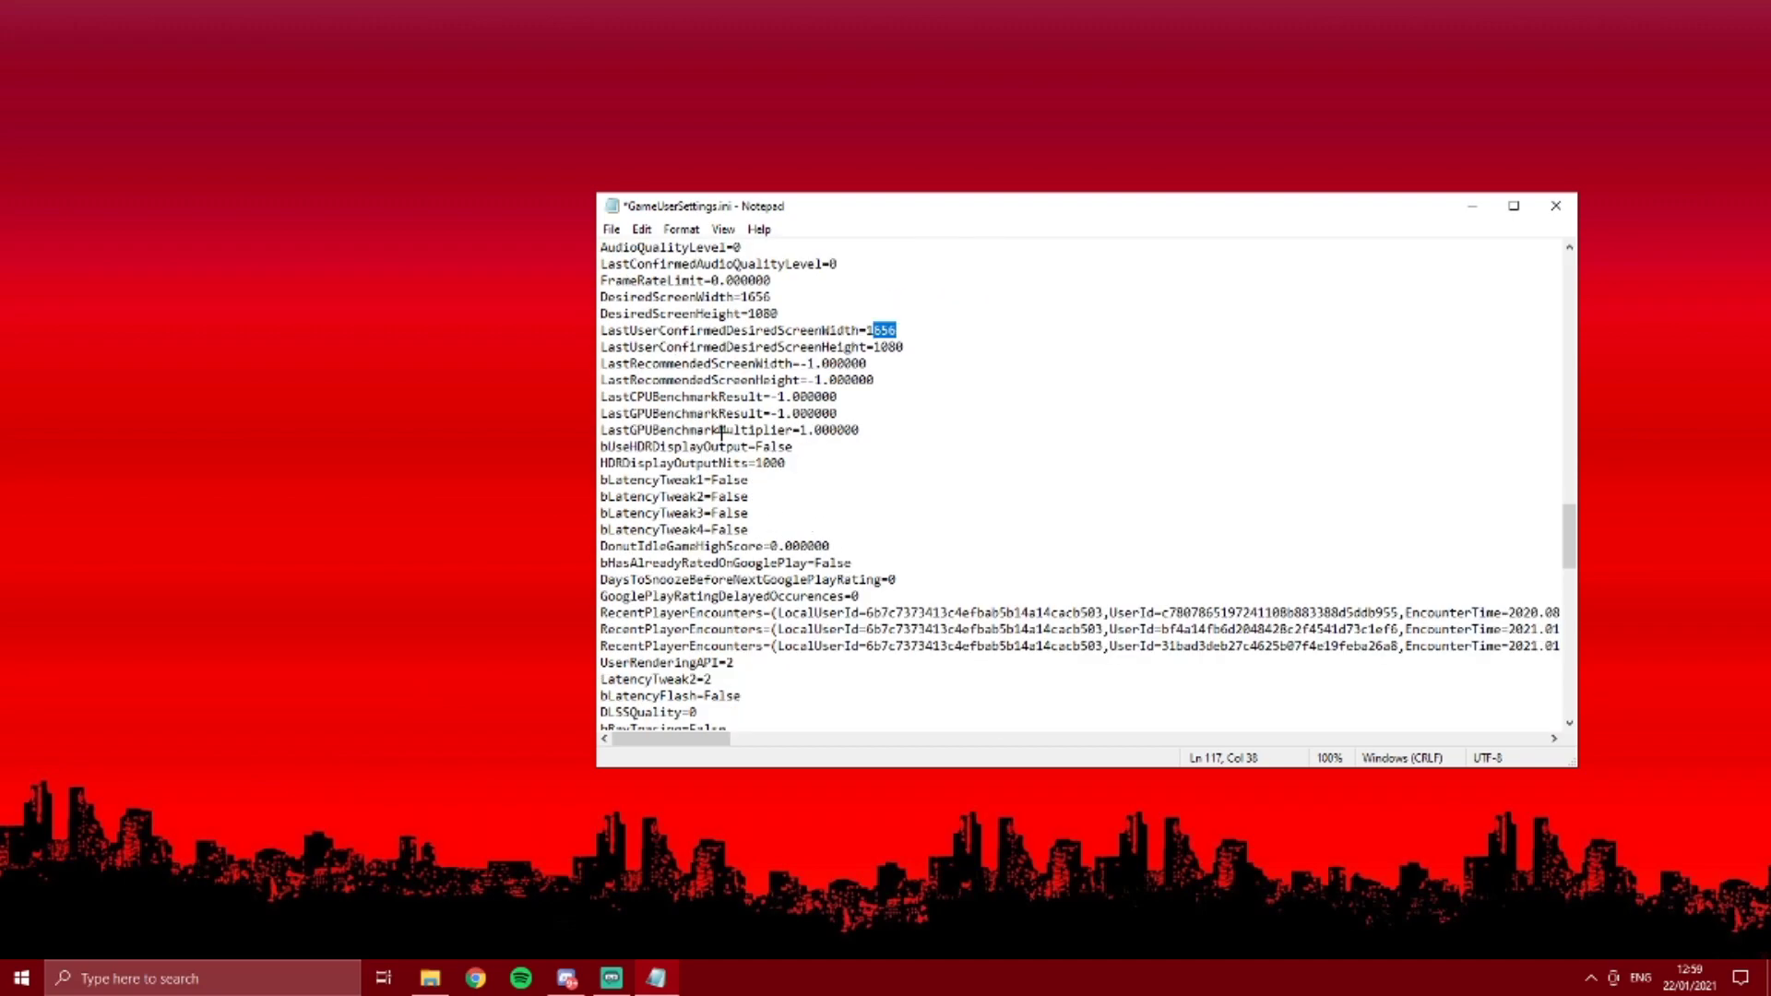
pyautogui.scroll(5, 723, 431)
# Step: Close GameUserSettings.ini in Notepad without saving the changes
pyautogui.click(1556, 206)
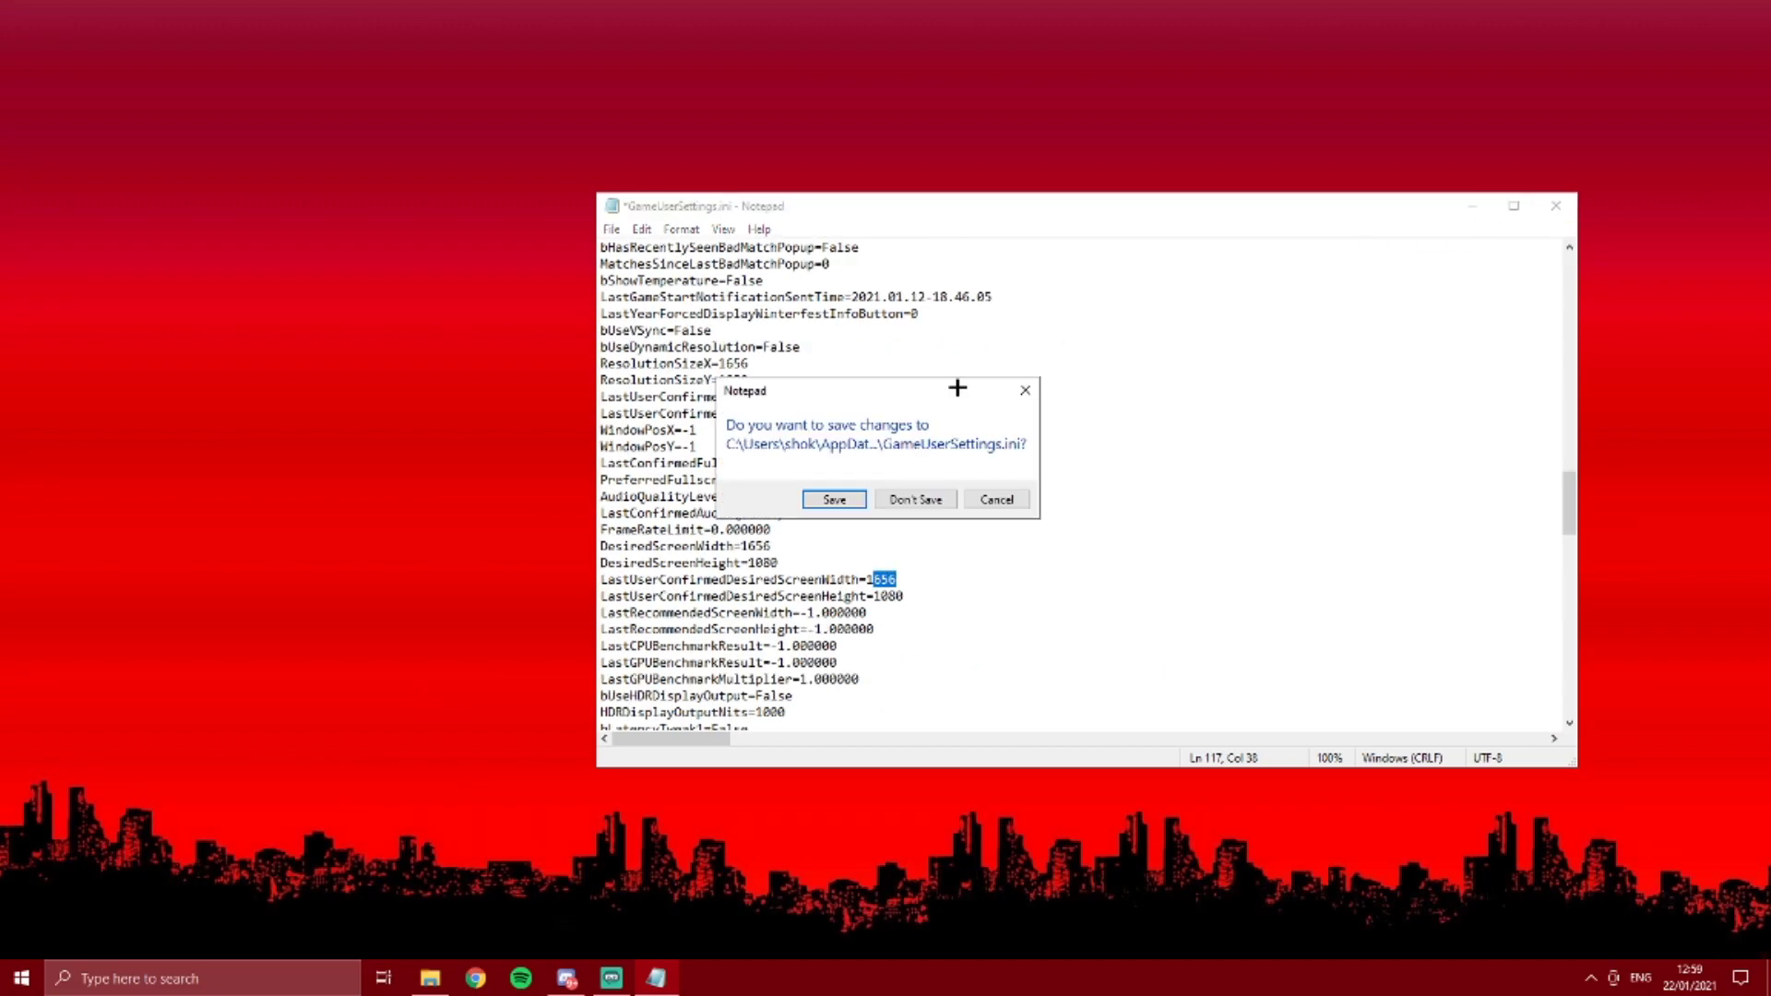
pyautogui.click(997, 499)
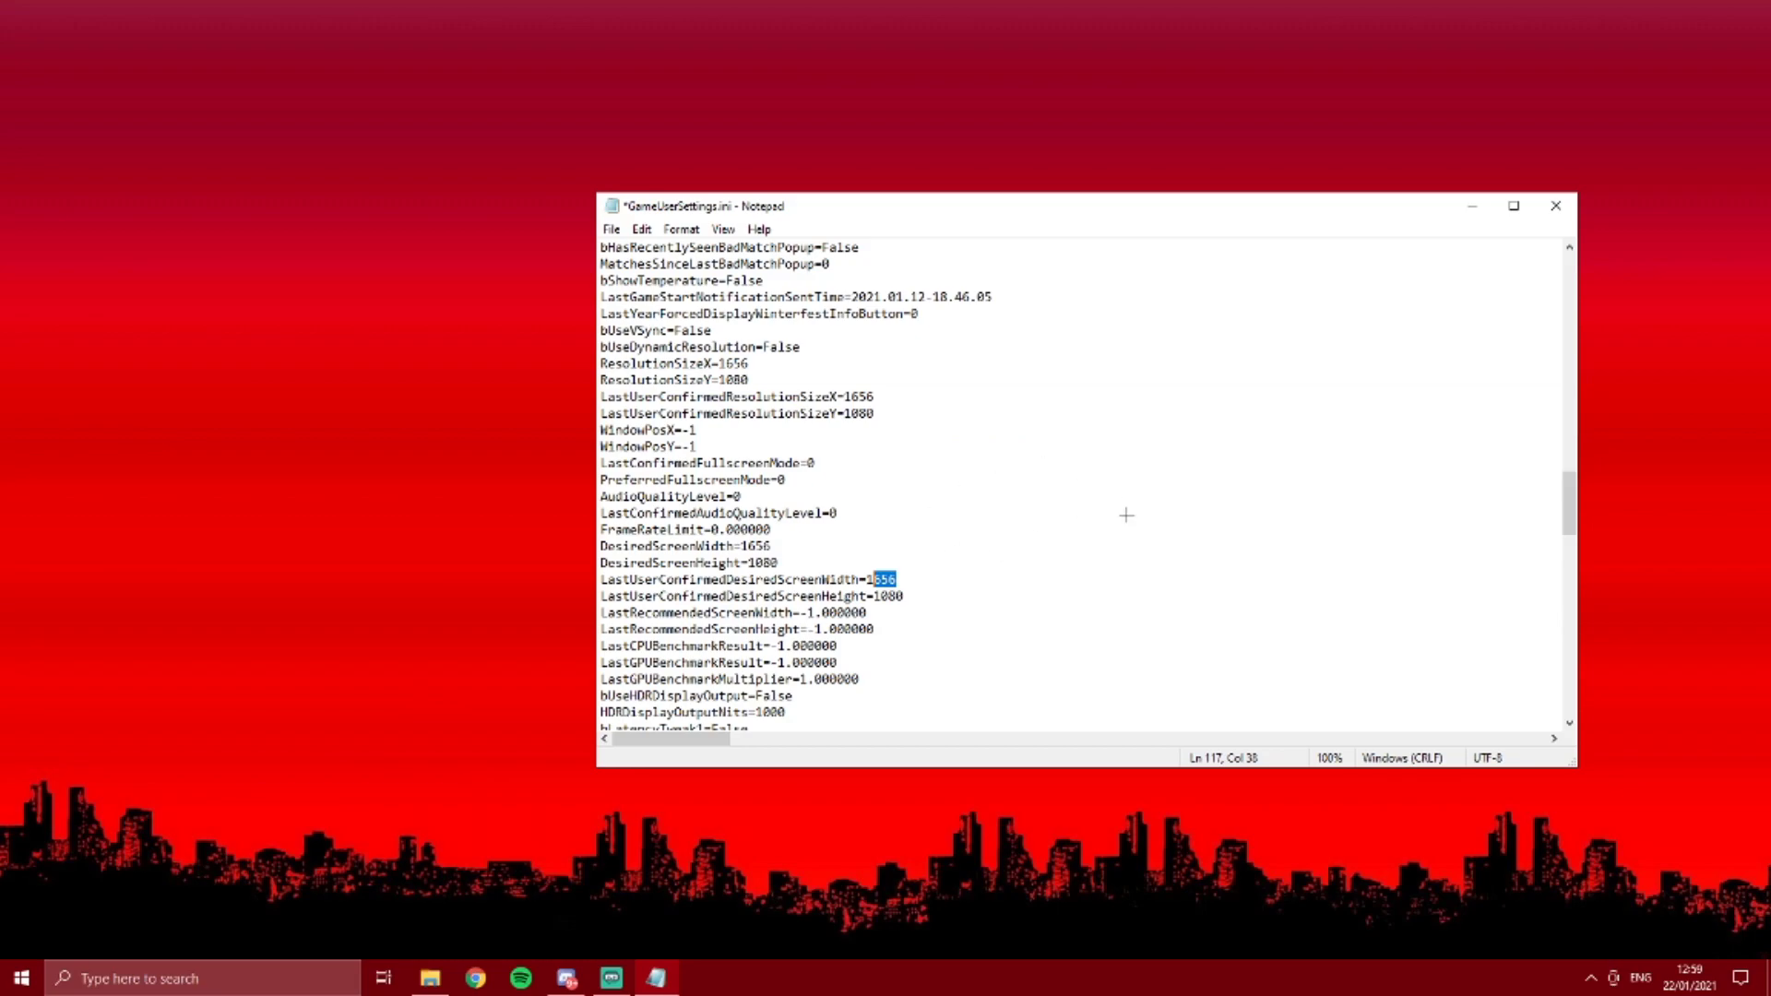
pyautogui.click(1556, 206)
pyautogui.click(888, 499)
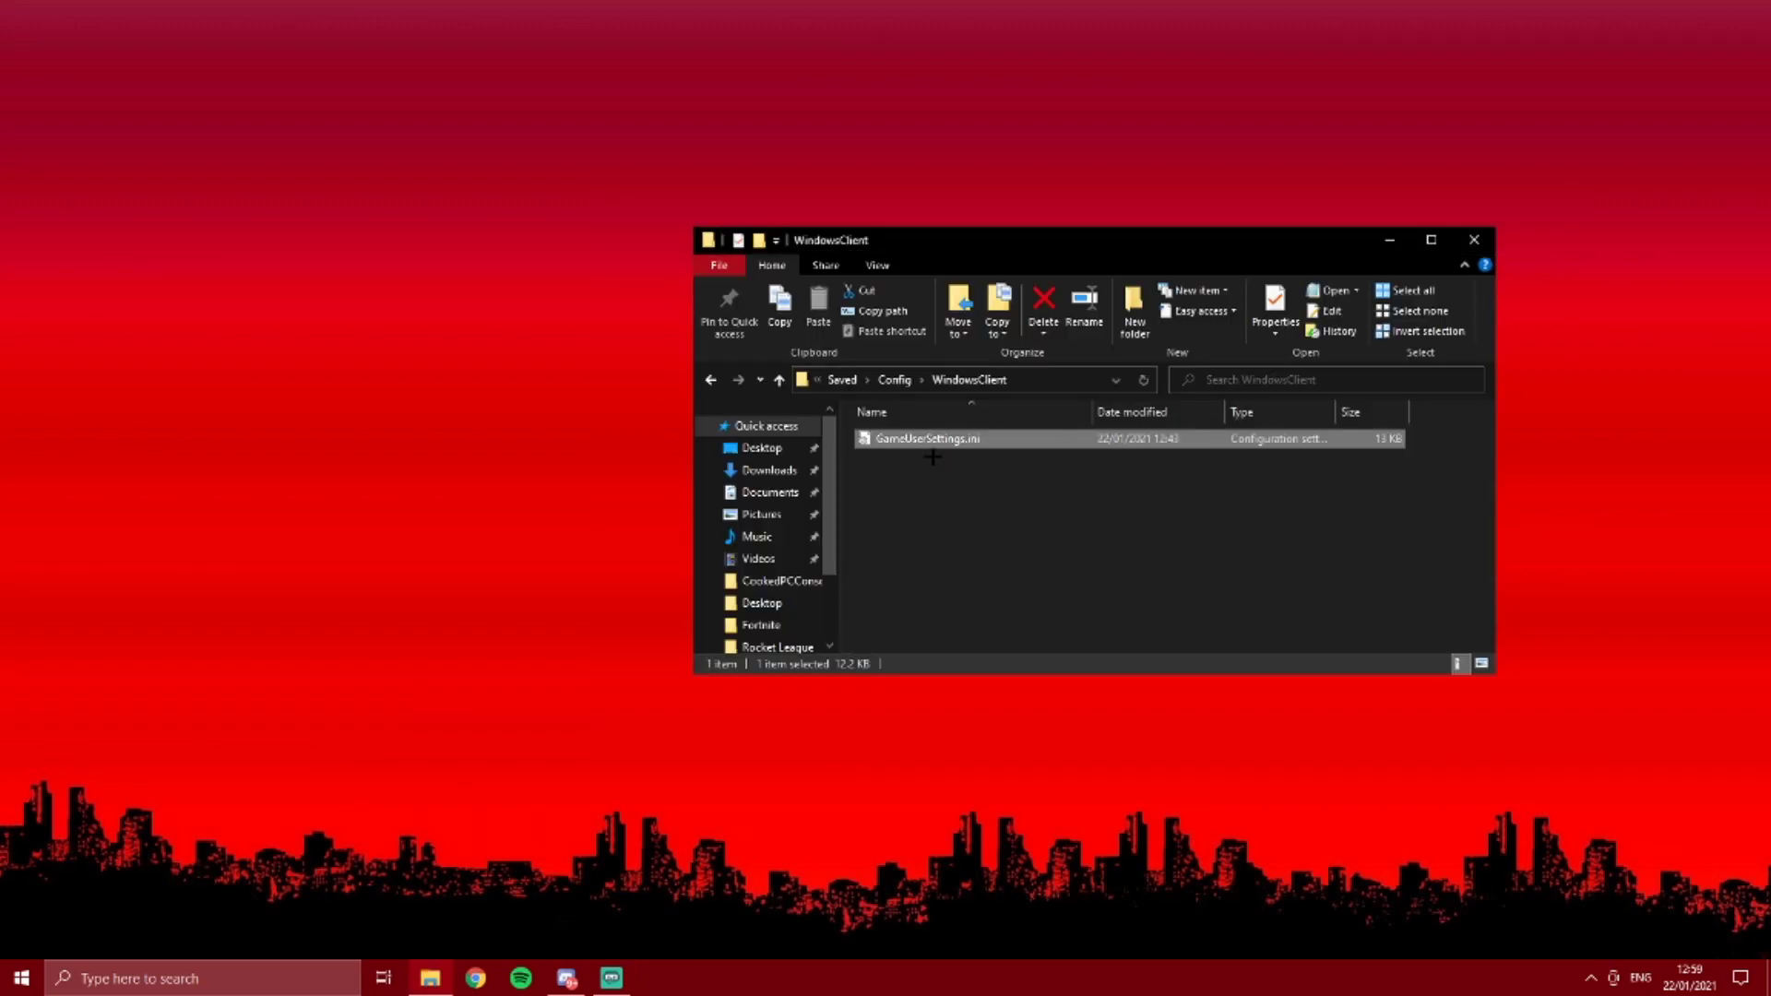
# Step: Set GameUserSettings.ini to read-only in its Properties and close the Explorer window
pyautogui.rightClick(913, 441)
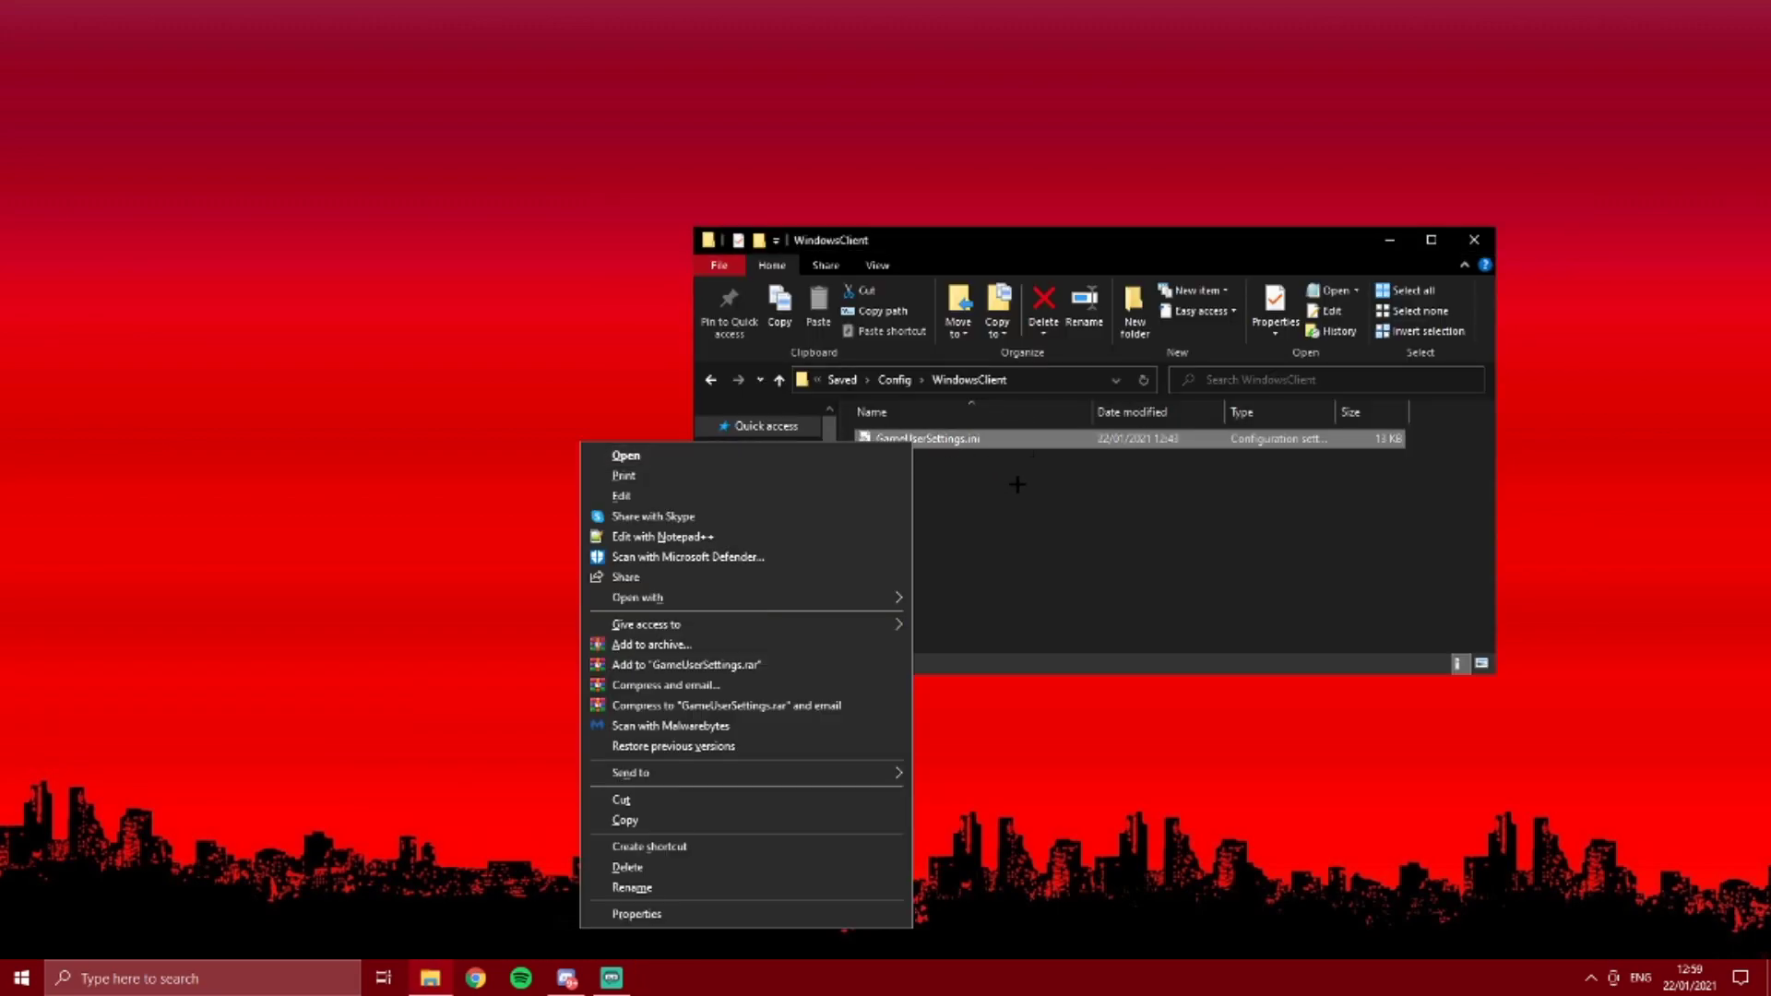
pyautogui.moveTo(1021, 487); pyautogui.dragTo(959, 429)
pyautogui.rightClick(959, 429)
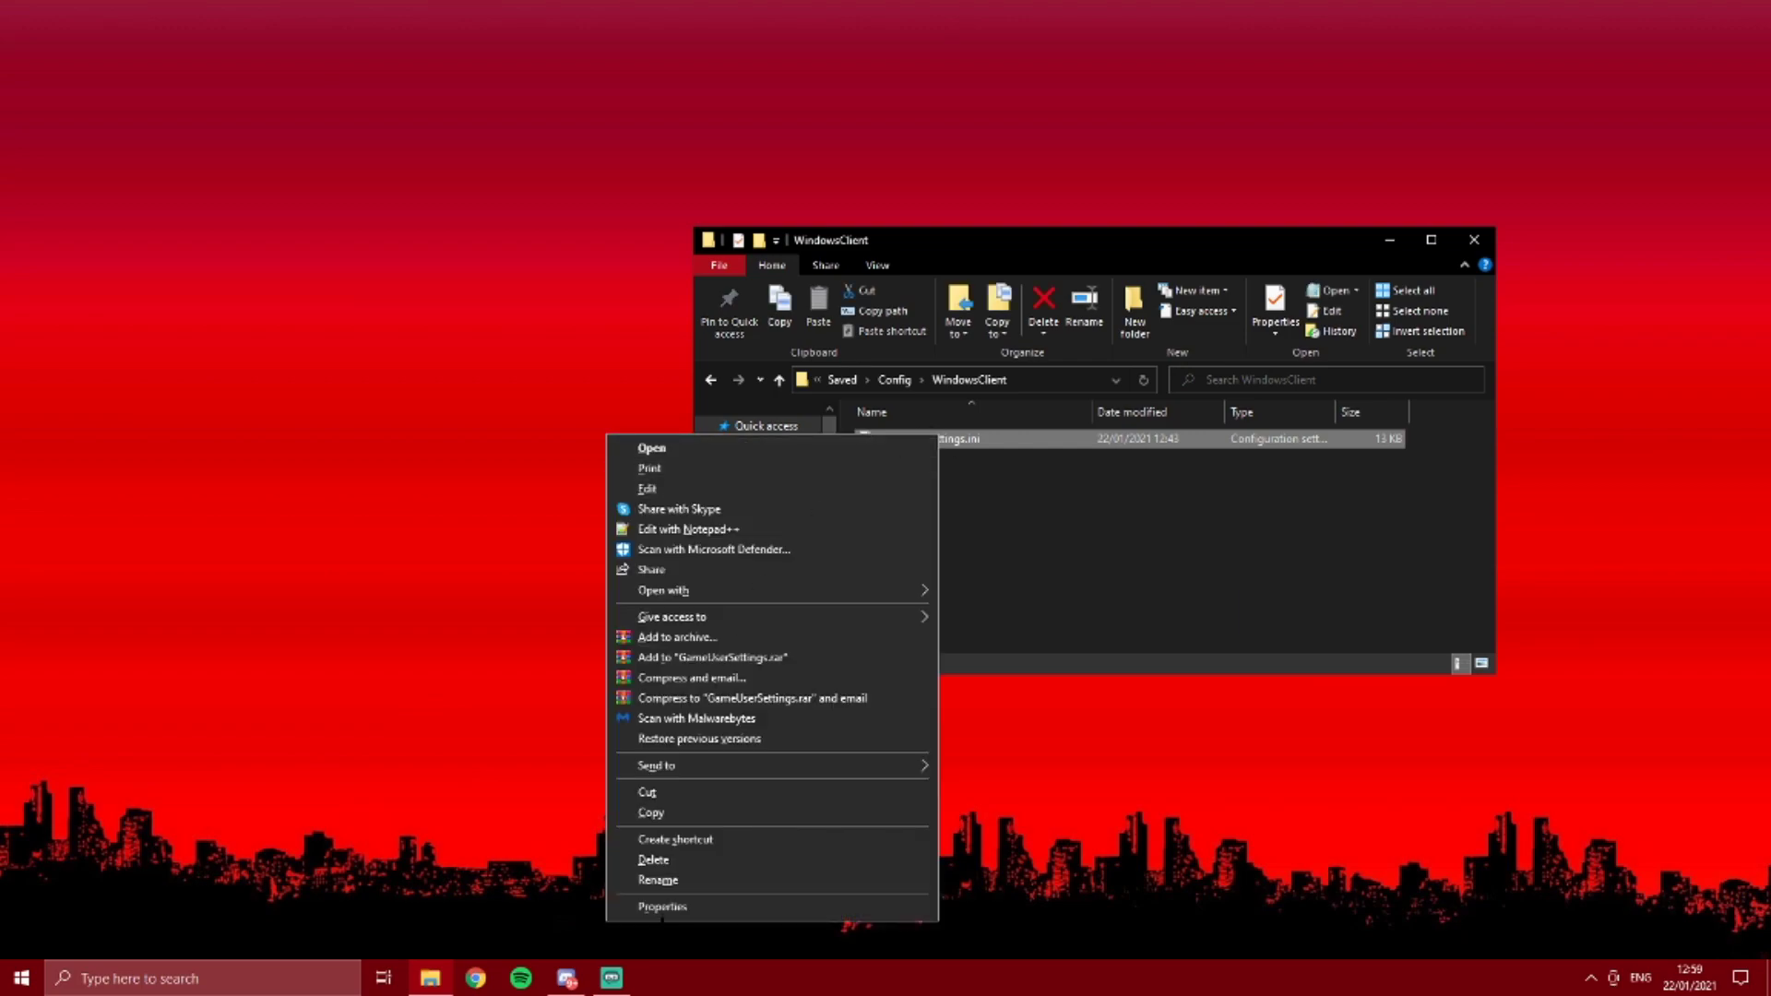
pyautogui.click(646, 910)
pyautogui.click(1038, 784)
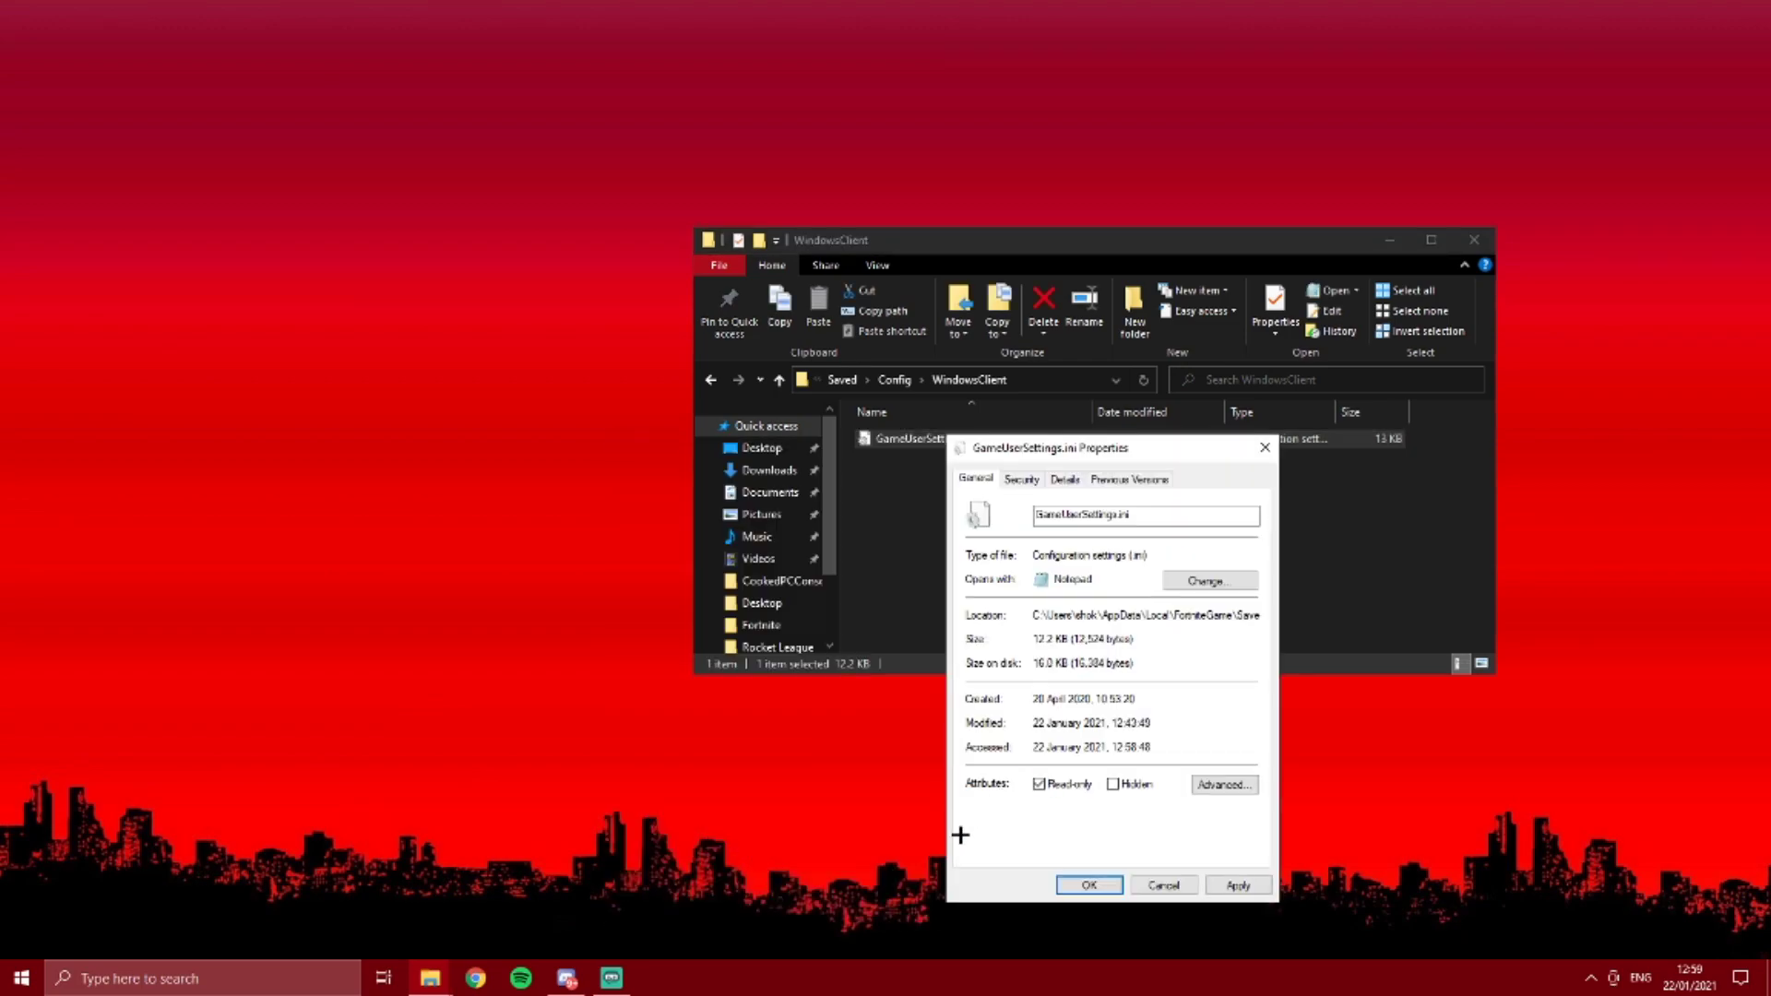
pyautogui.click(1238, 885)
pyautogui.click(1088, 886)
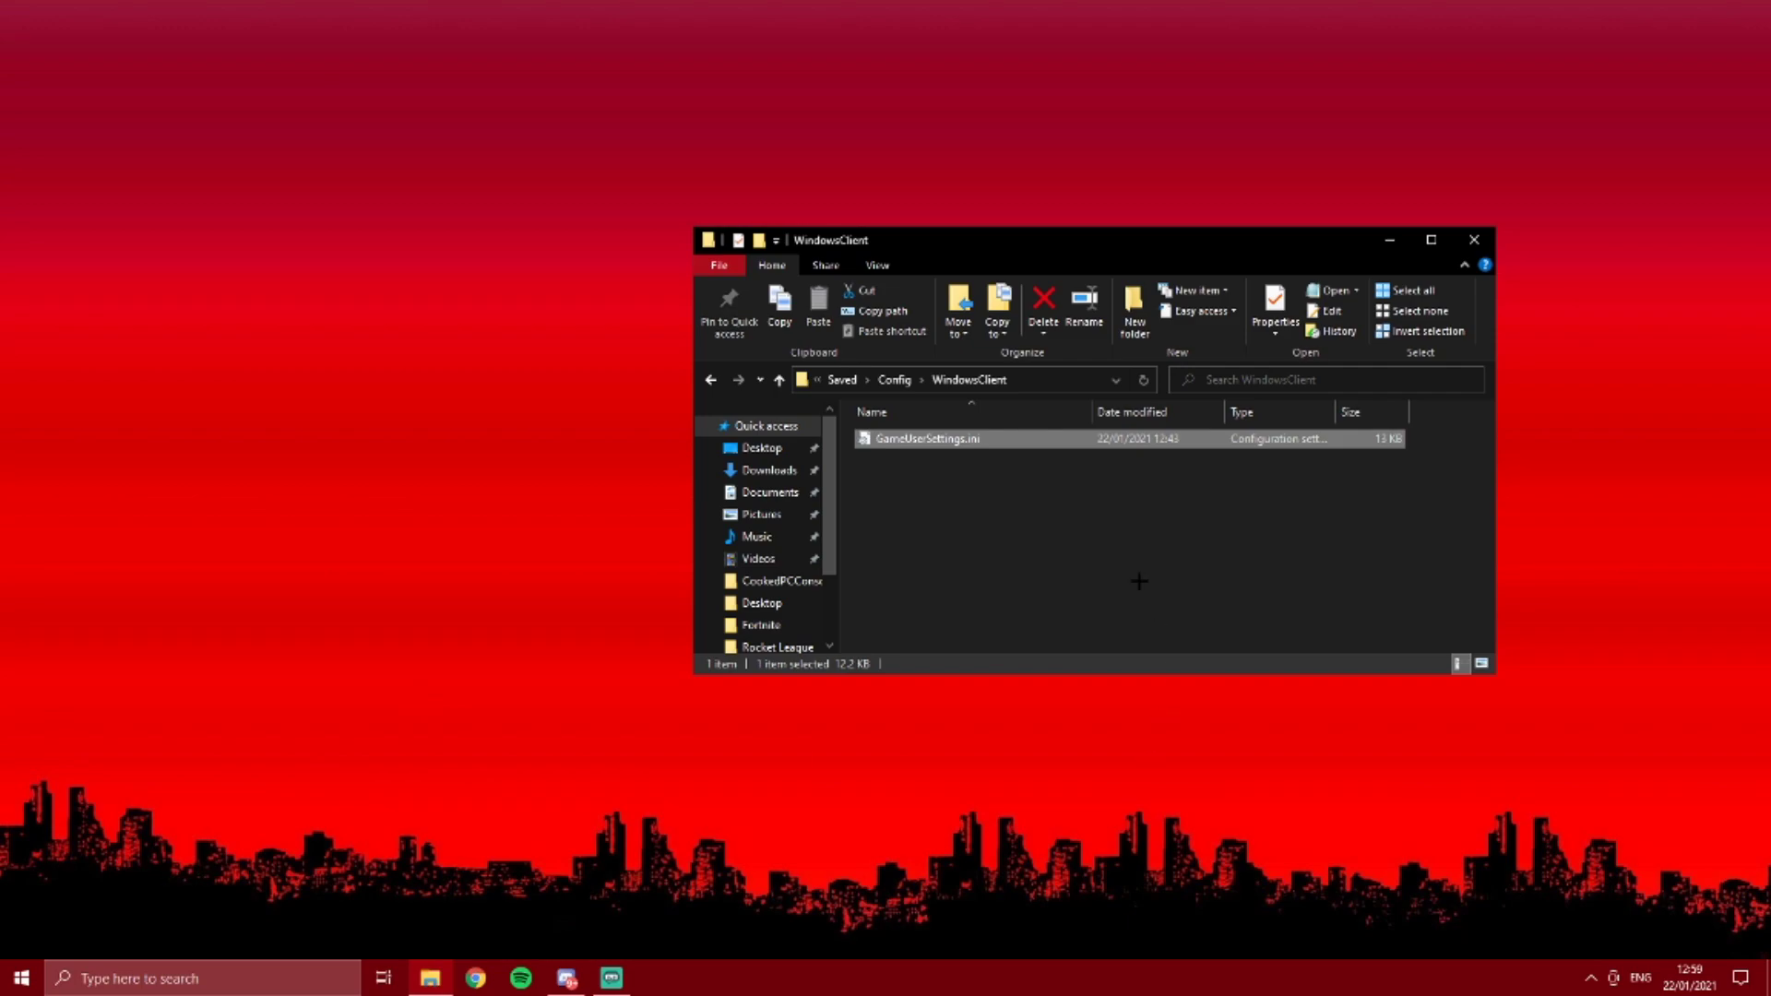
pyautogui.moveTo(1199, 240); pyautogui.dragTo(884, 281)
pyautogui.click(1160, 278)
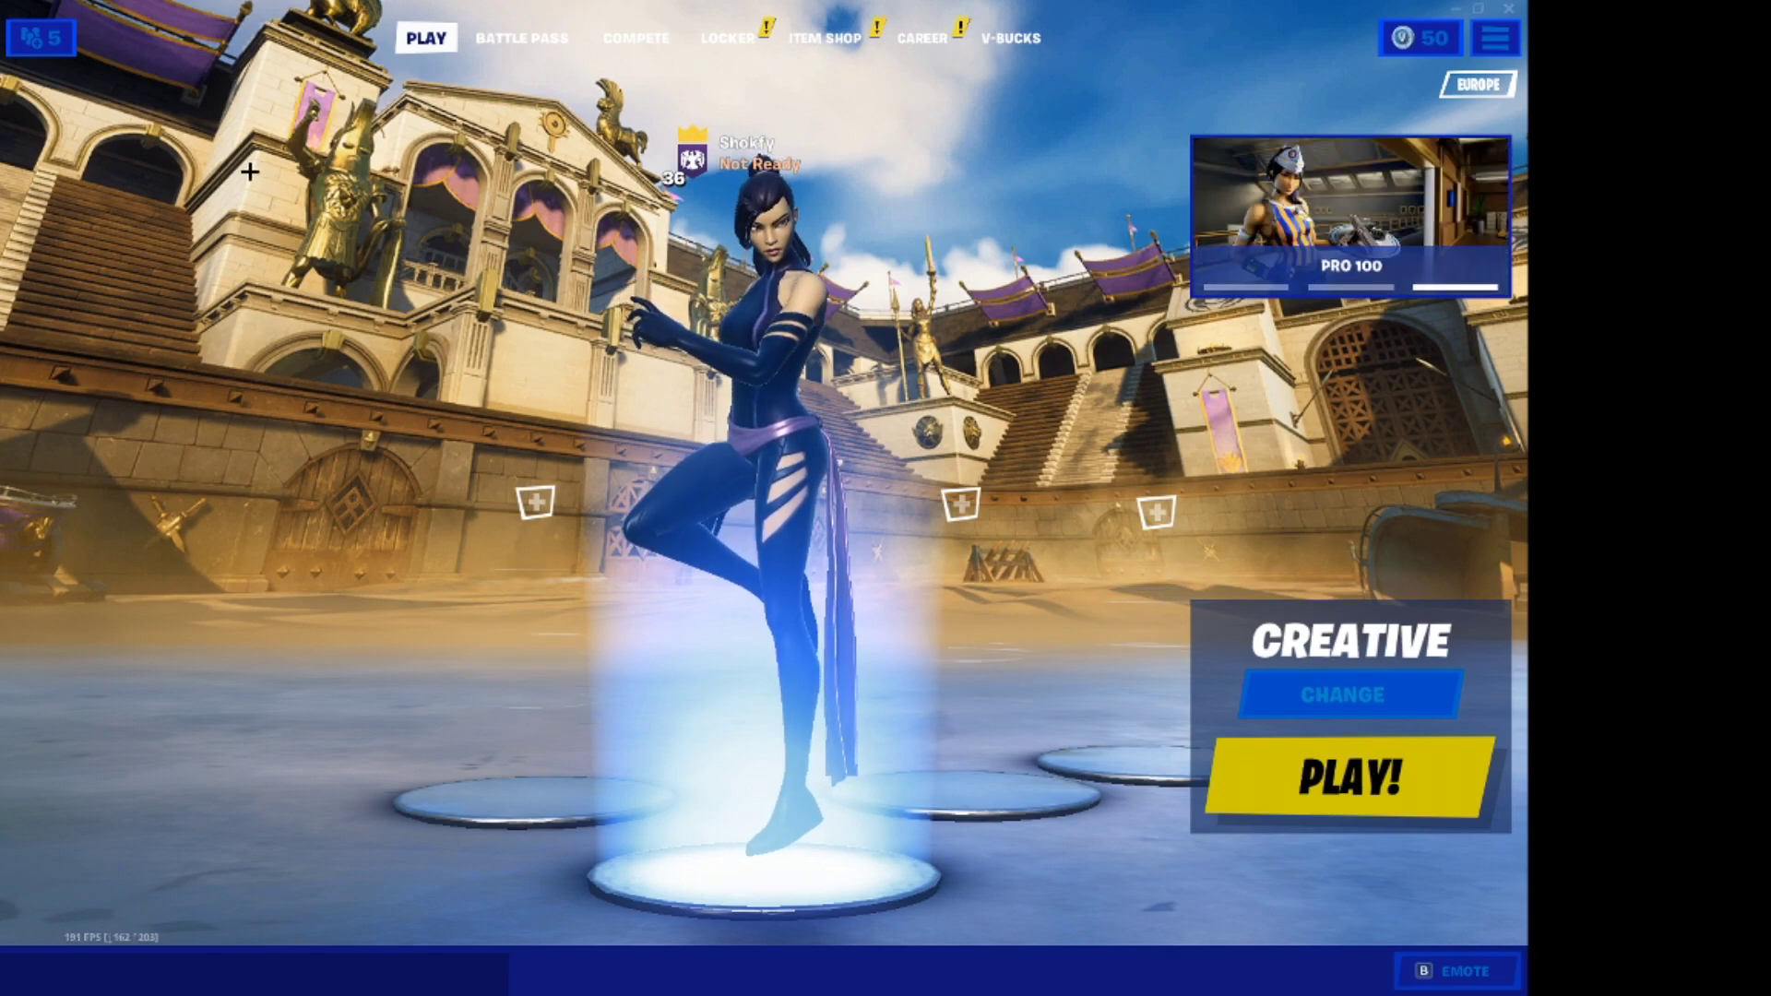
# Step: Check the 1920 x 1080 Resolution on Fortnite's Video settings page
pyautogui.click(1496, 37)
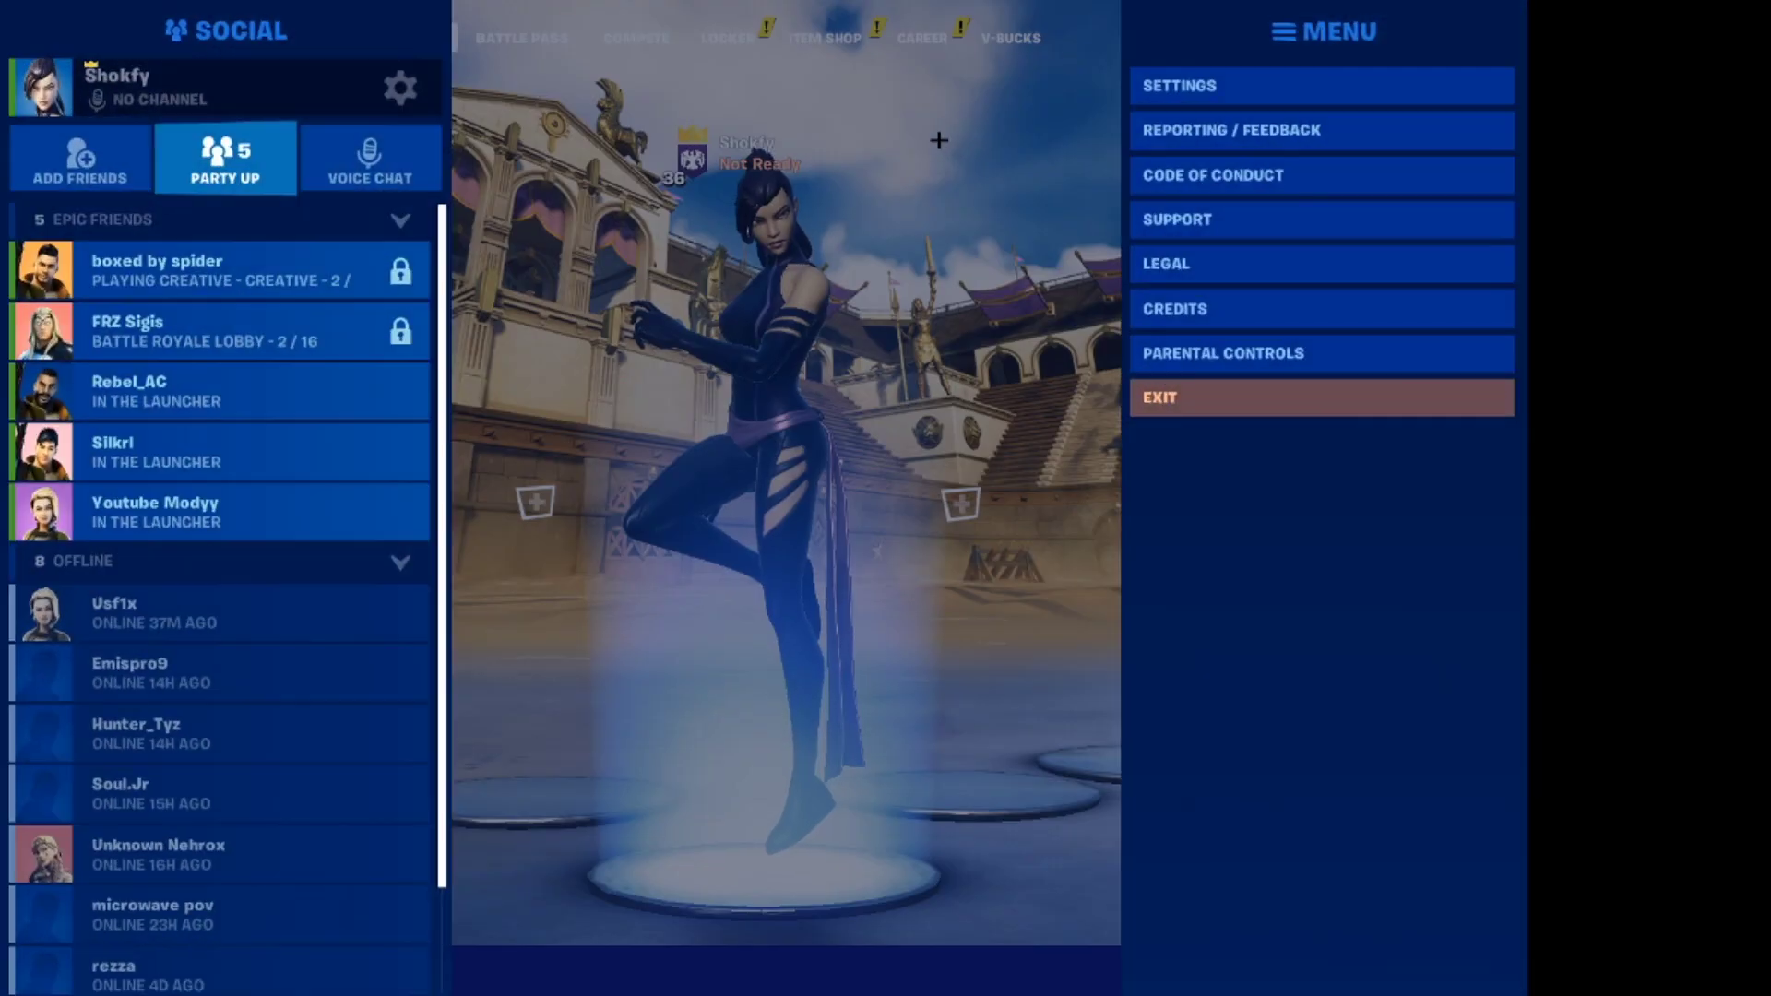
pyautogui.click(1199, 84)
pyautogui.scroll(-1, 277, 277)
pyautogui.scroll(1, 276, 221)
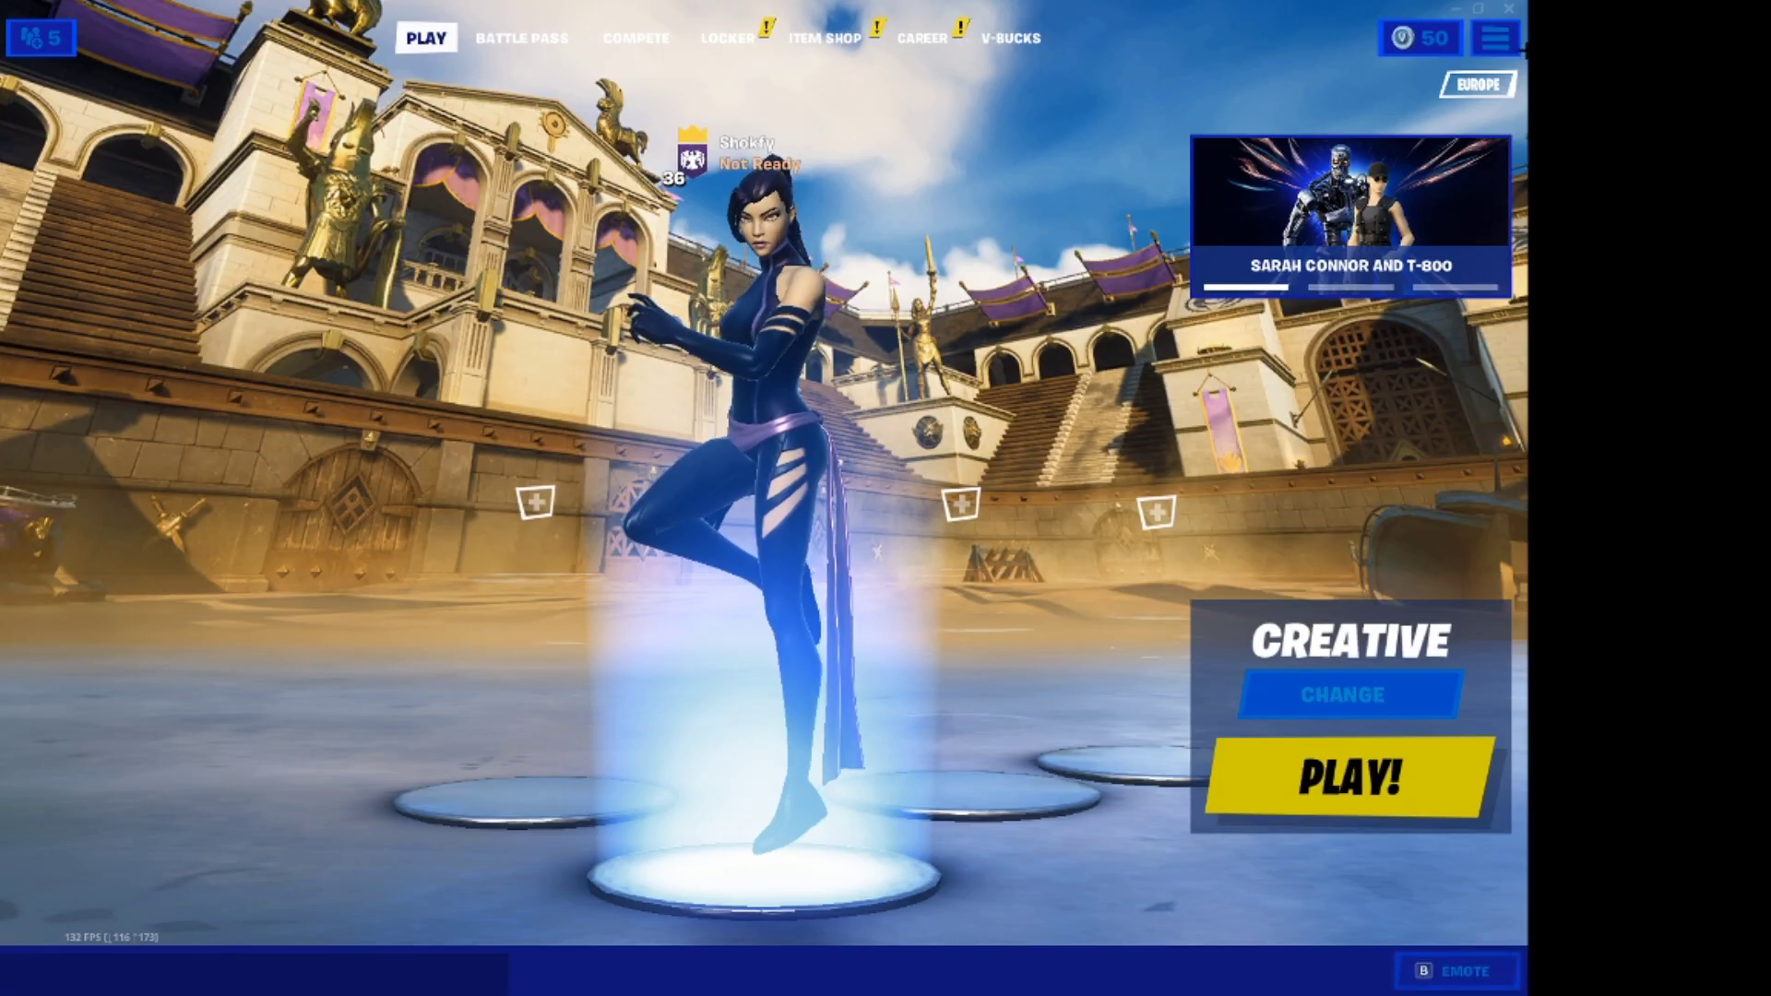
pyautogui.click(1495, 37)
pyautogui.click(1310, 81)
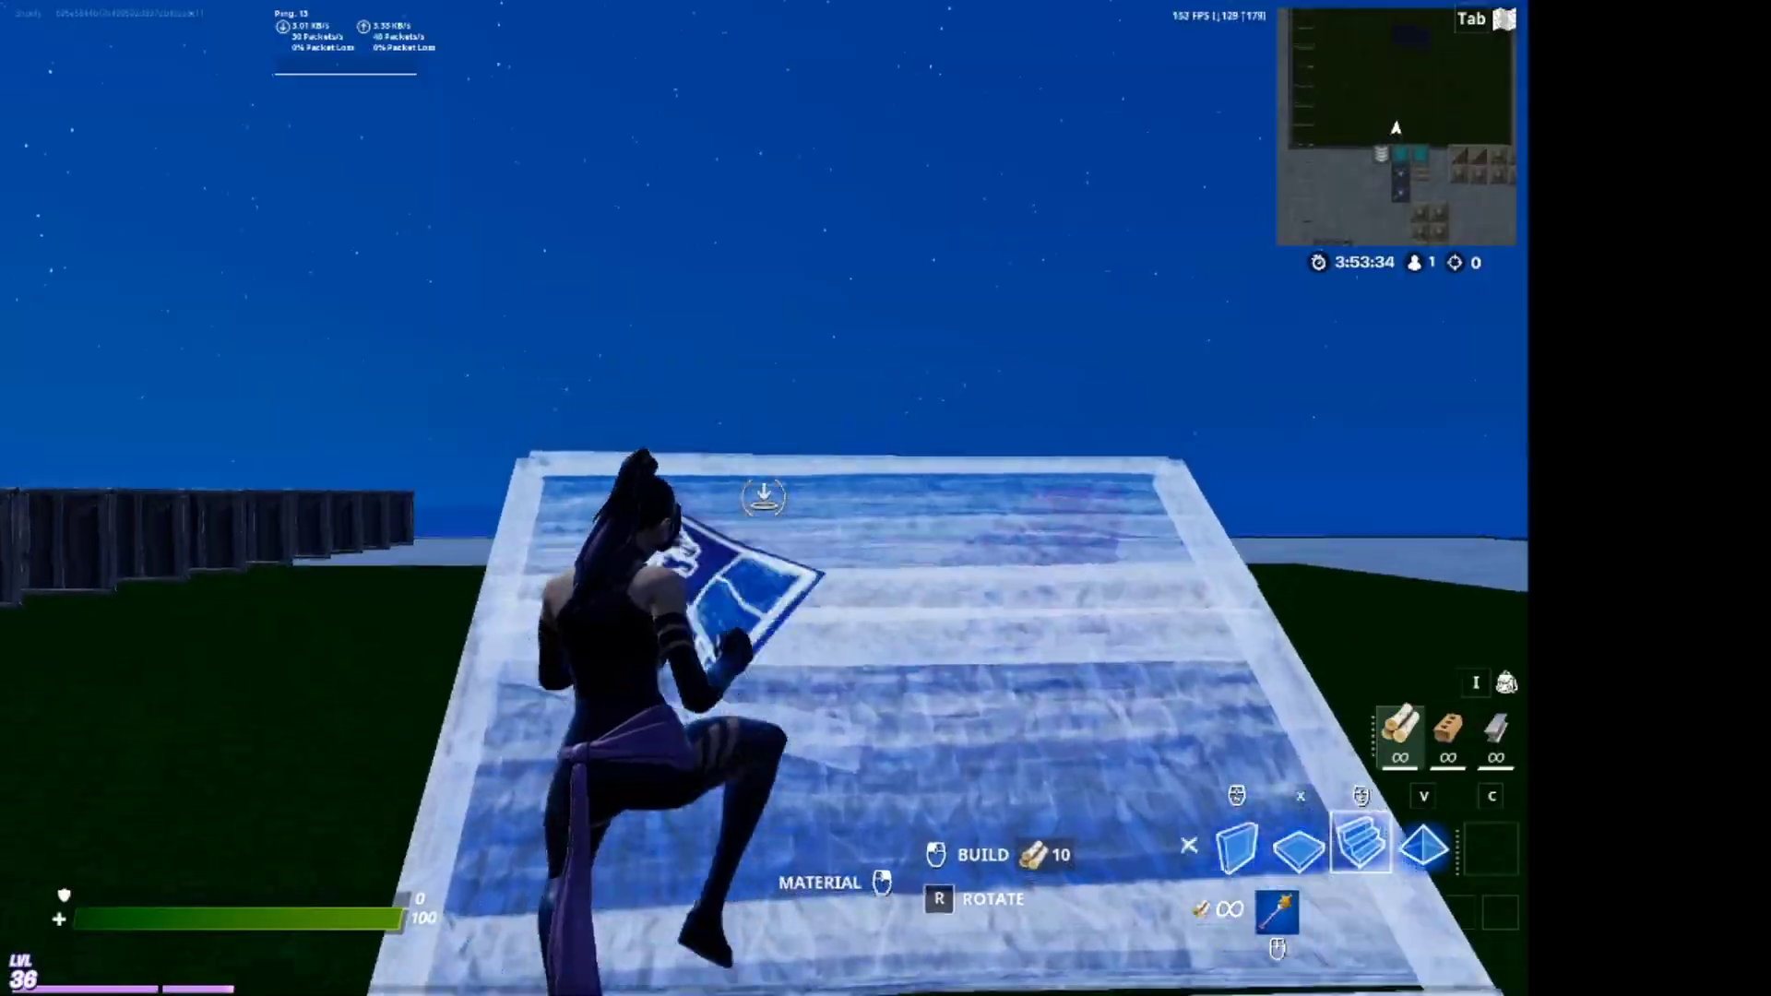
# Step: Switch to the pickaxe, then place stairs, floors, surrounding walls, a roof overhead and another wall
pyautogui.press('1')
pyautogui.click(763, 496)
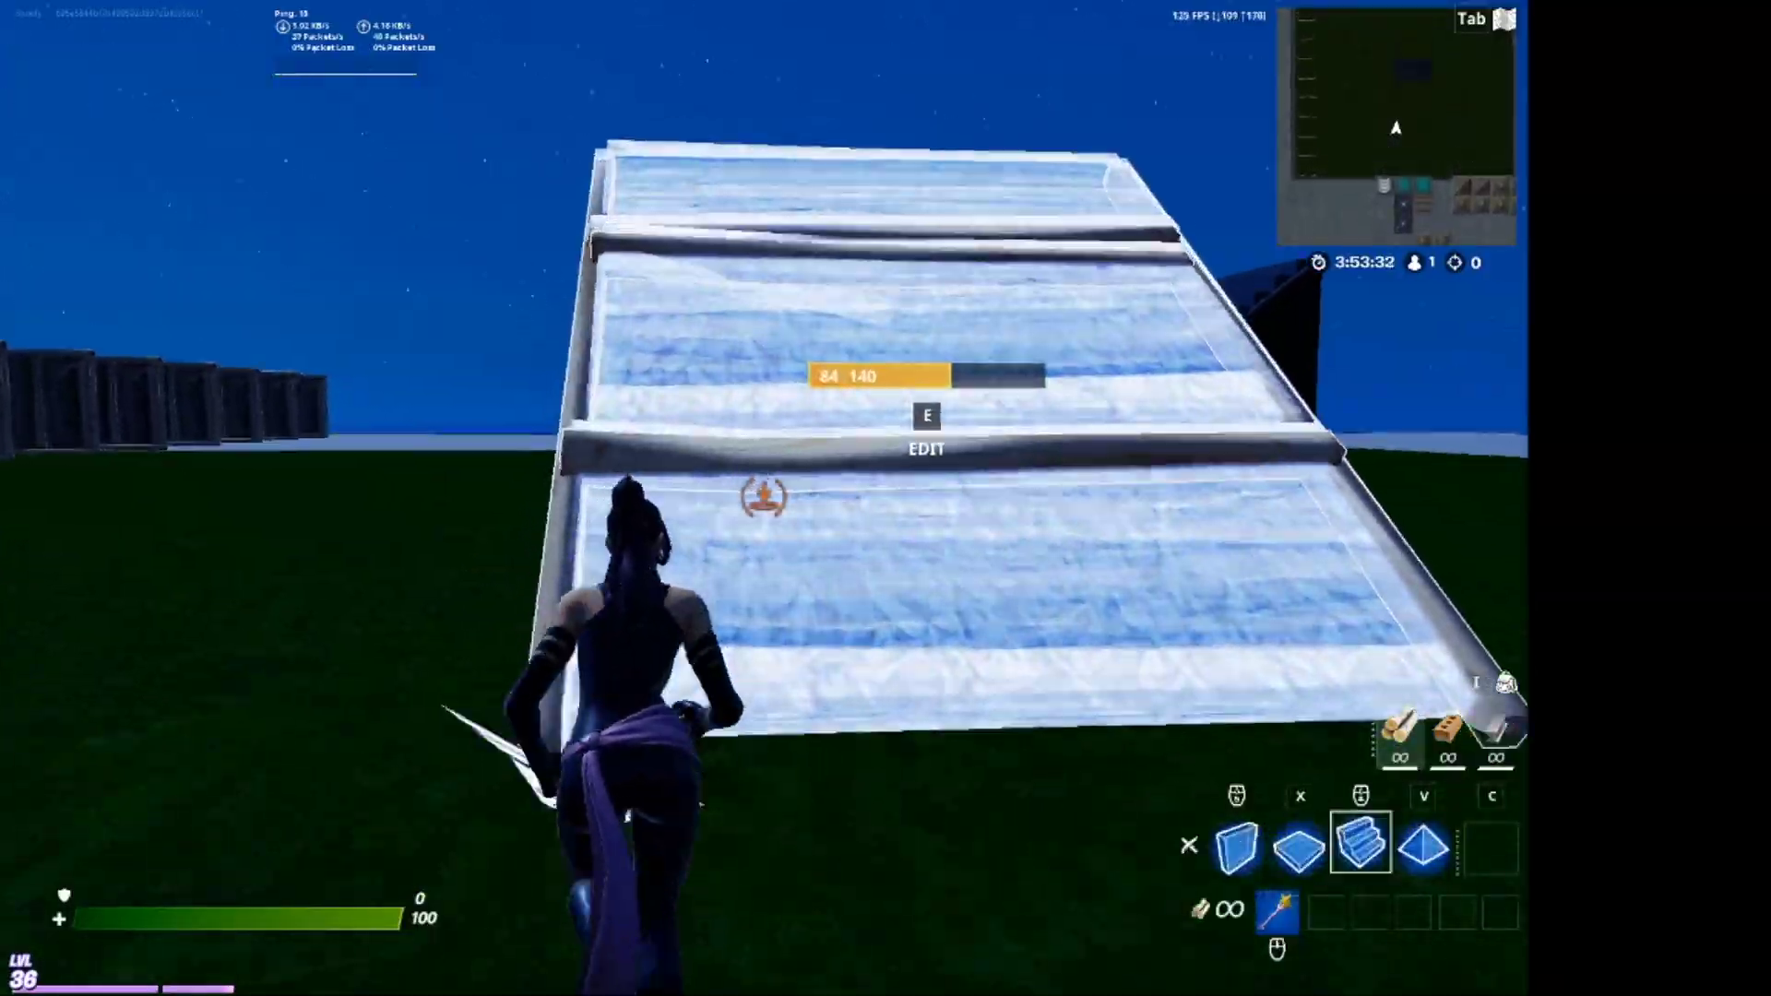
pyautogui.click(764, 496)
pyautogui.click(764, 496)
pyautogui.click(764, 496)
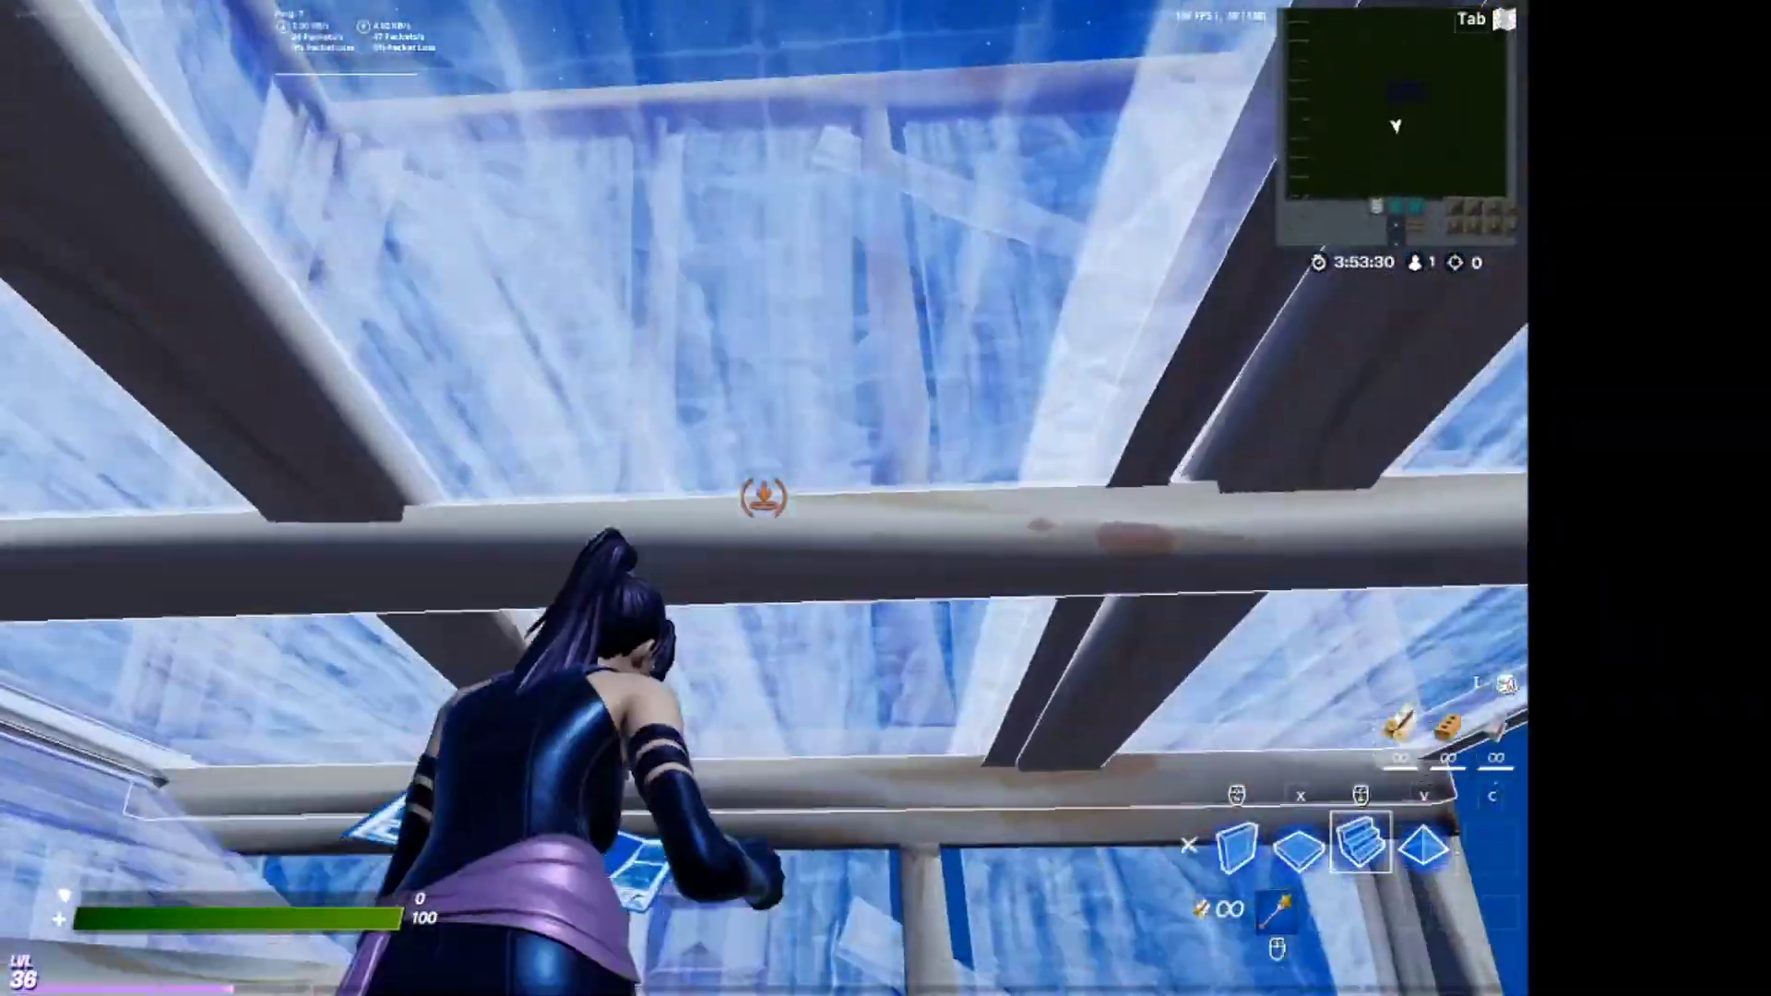
pyautogui.click(764, 497)
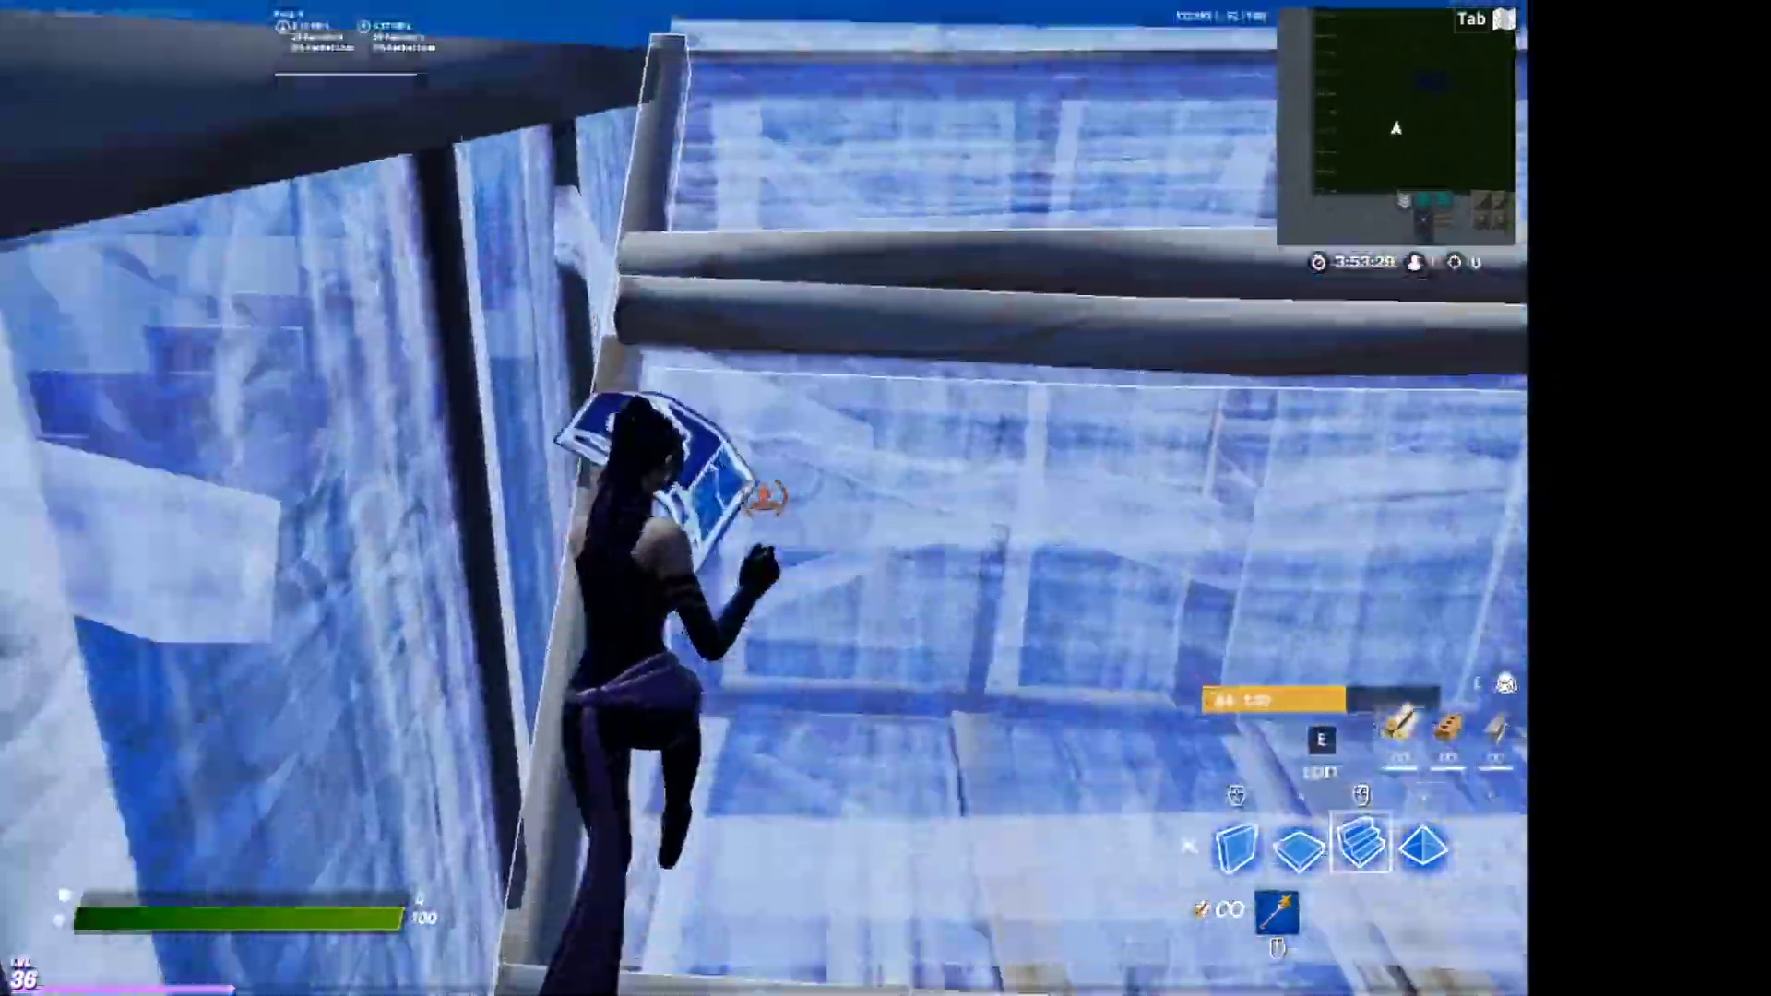